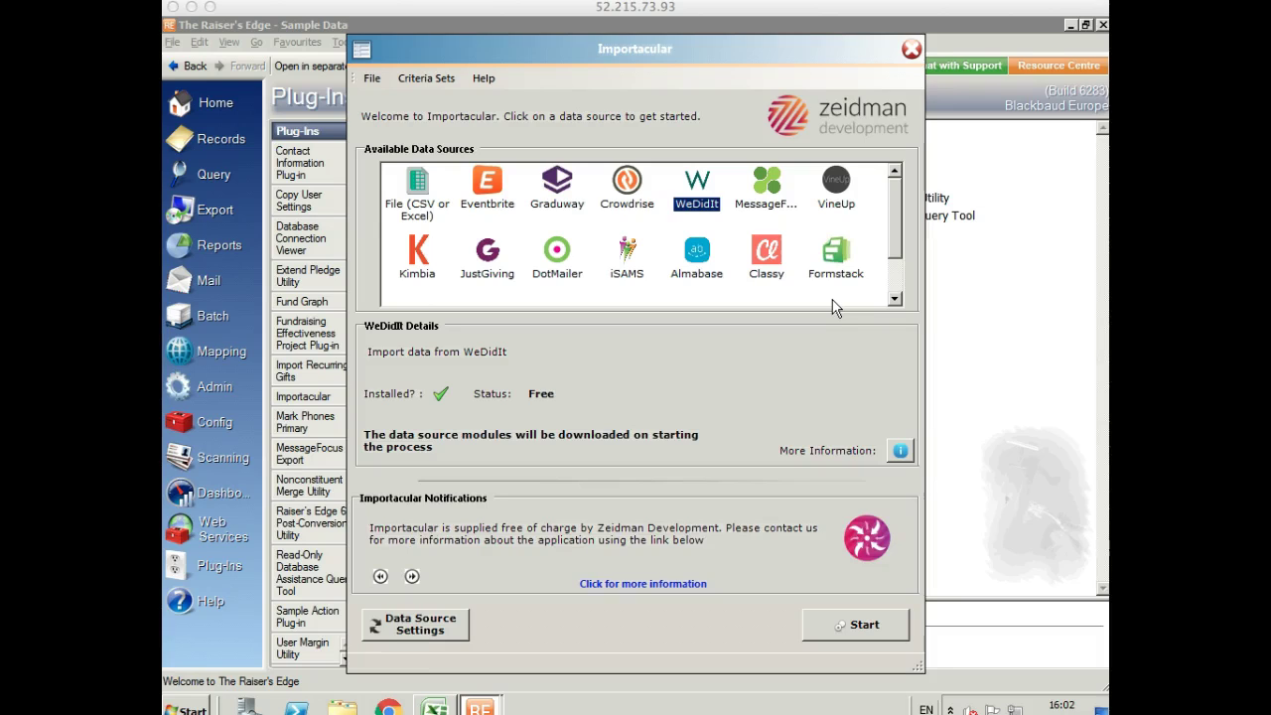
# - Start an import from the WeDidIt data source and choose the We Did It mapping template
pyautogui.click(700, 195)
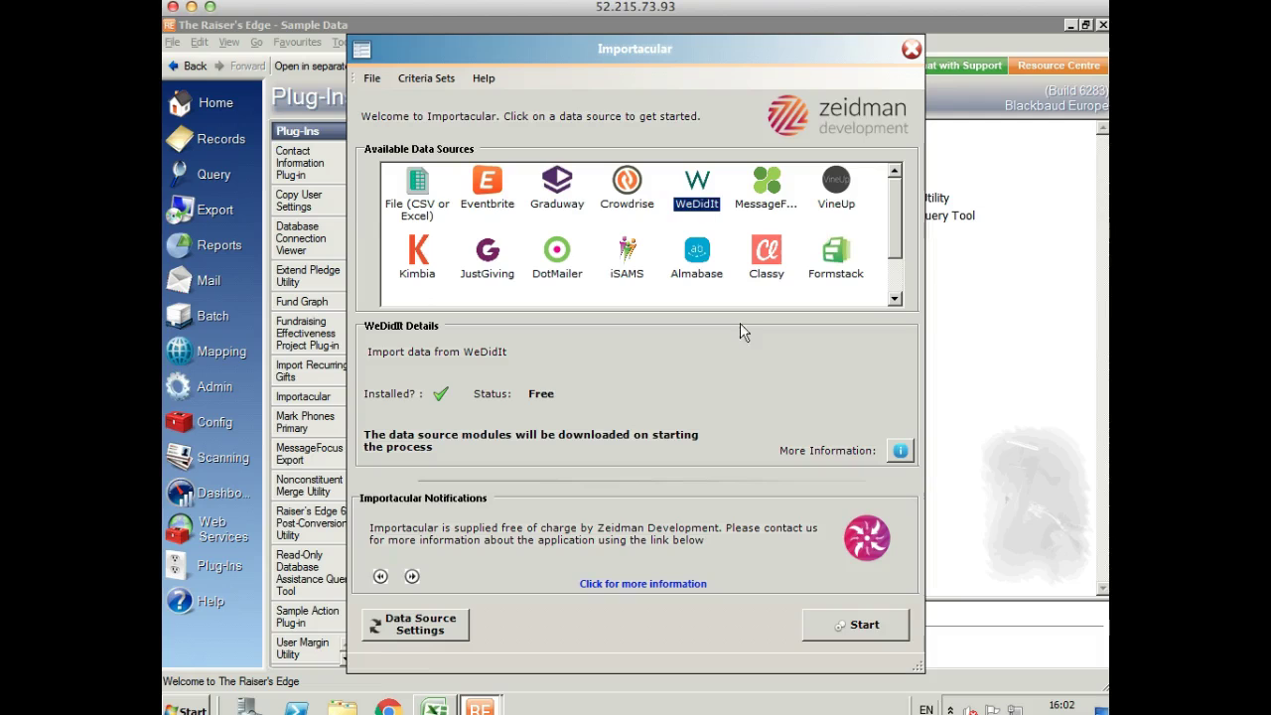
pyautogui.click(839, 630)
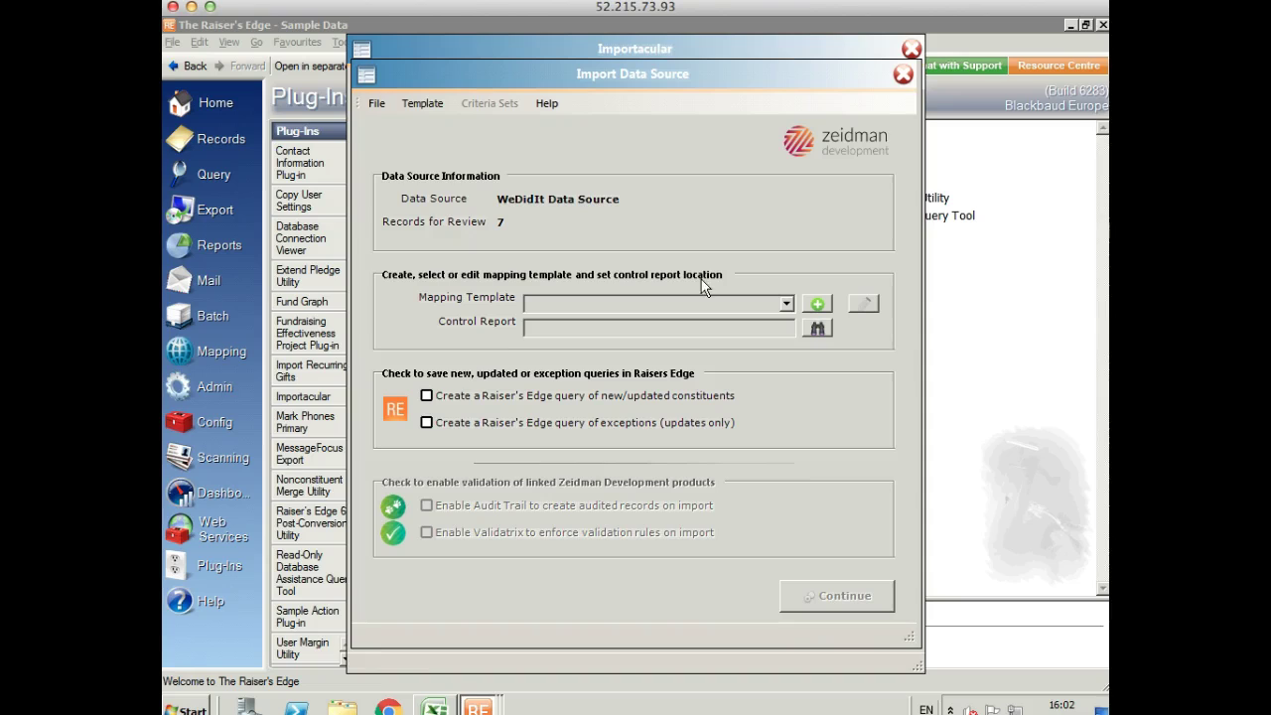
pyautogui.click(785, 304)
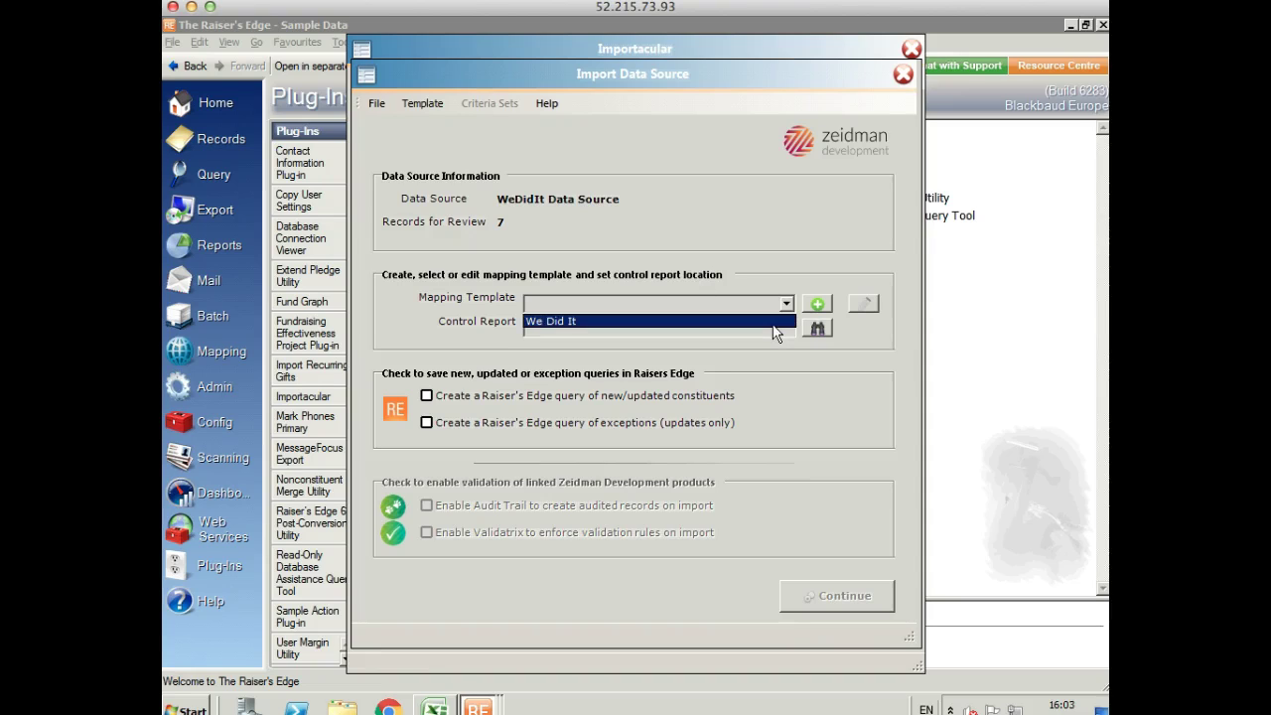
pyautogui.click(773, 327)
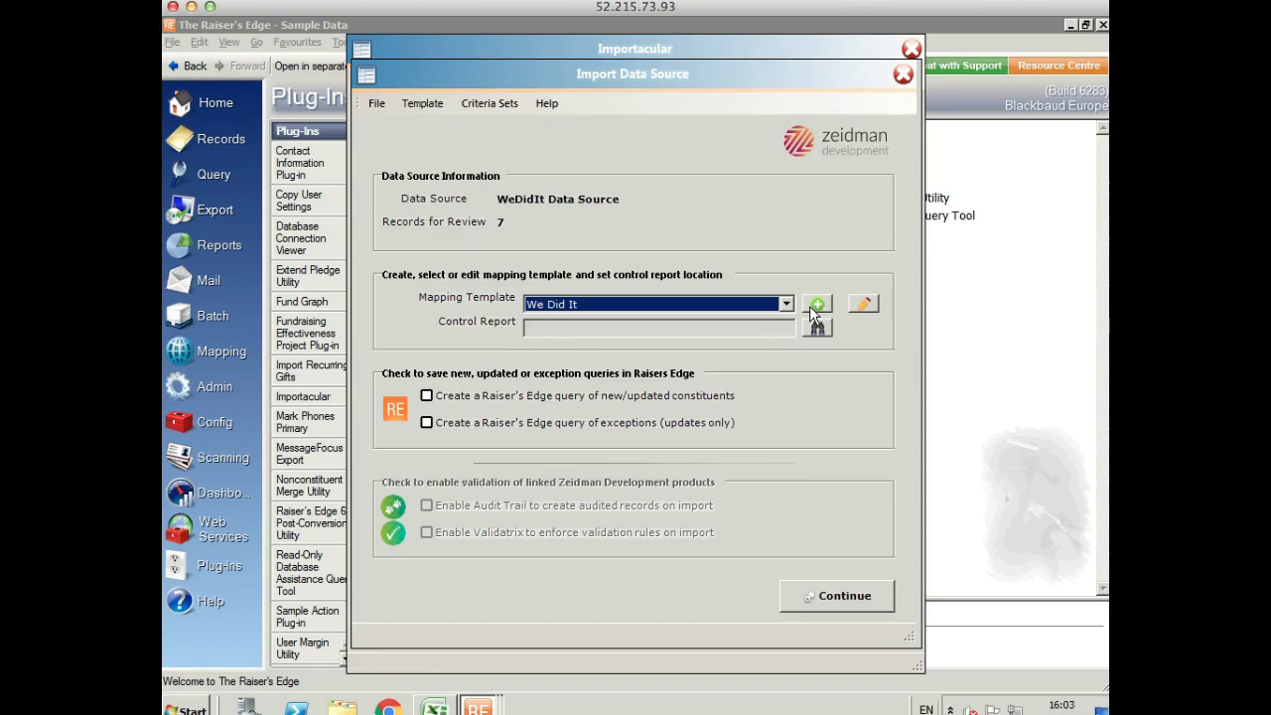
# - Open the We Did It template for editing and review the field mappings of Constituent and Online Donor
pyautogui.click(864, 304)
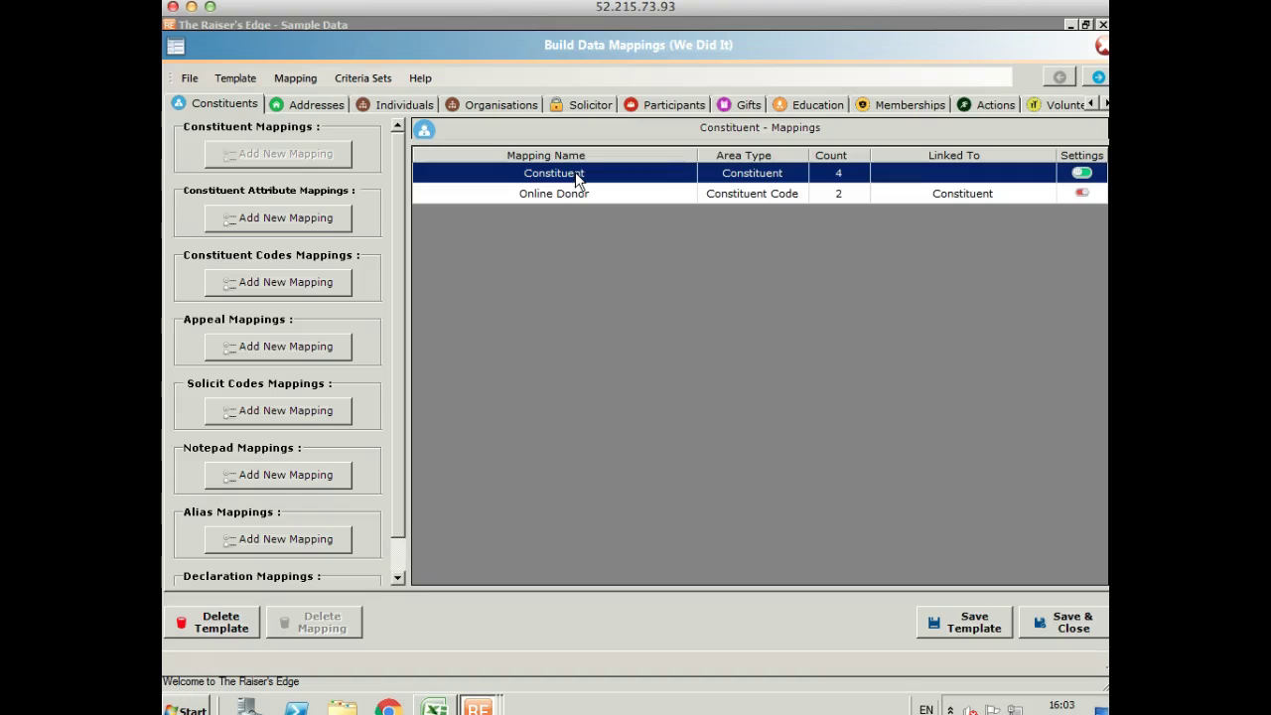
pyautogui.doubleClick(575, 172)
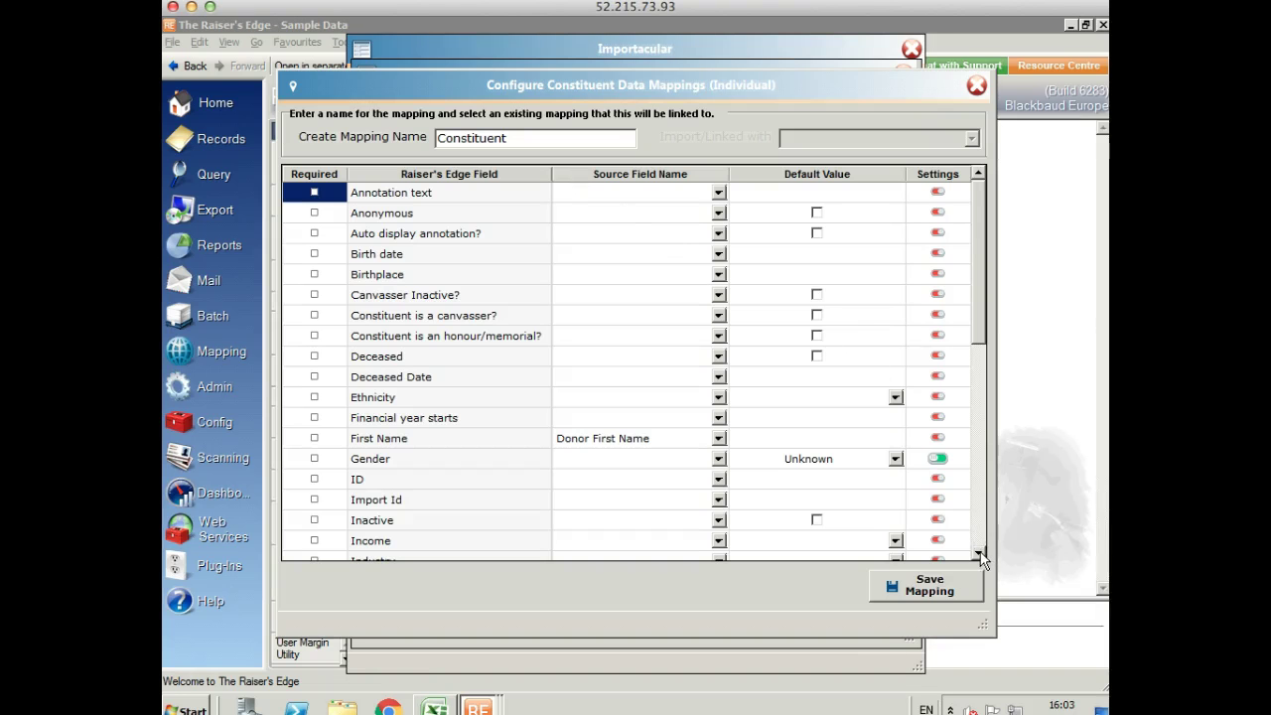
pyautogui.scroll(-2, 979, 557)
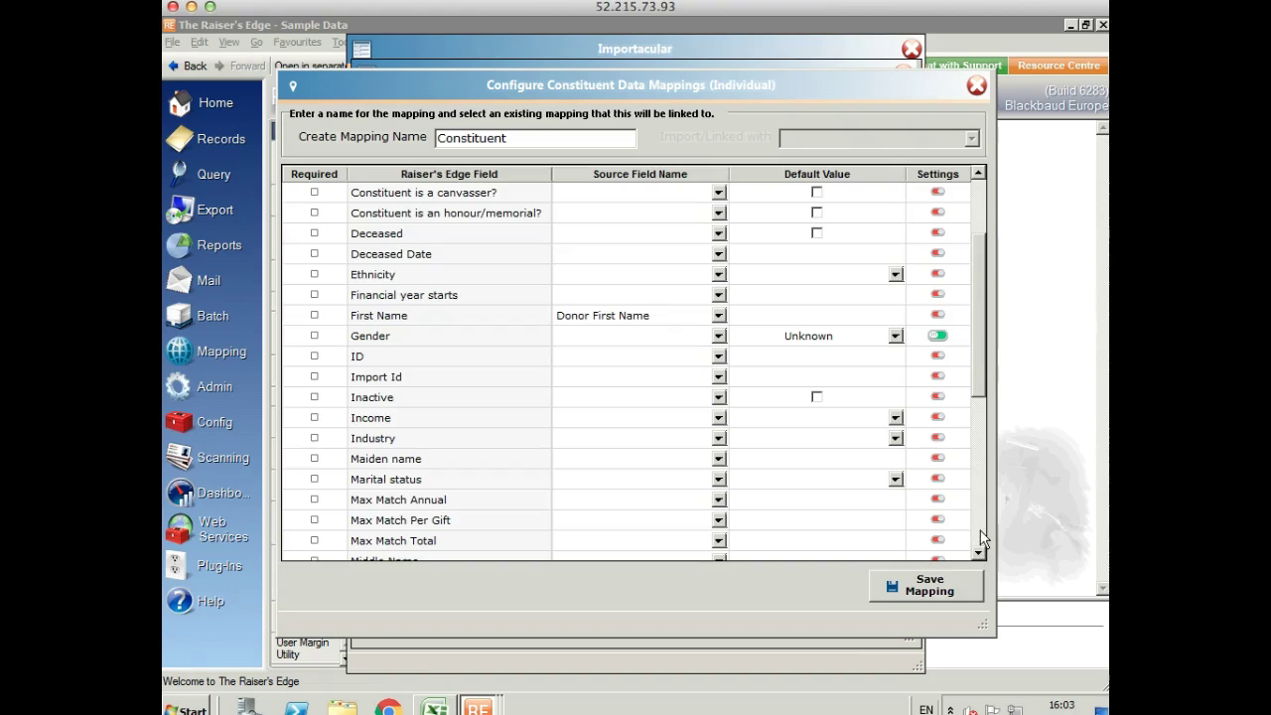
pyautogui.click(981, 537)
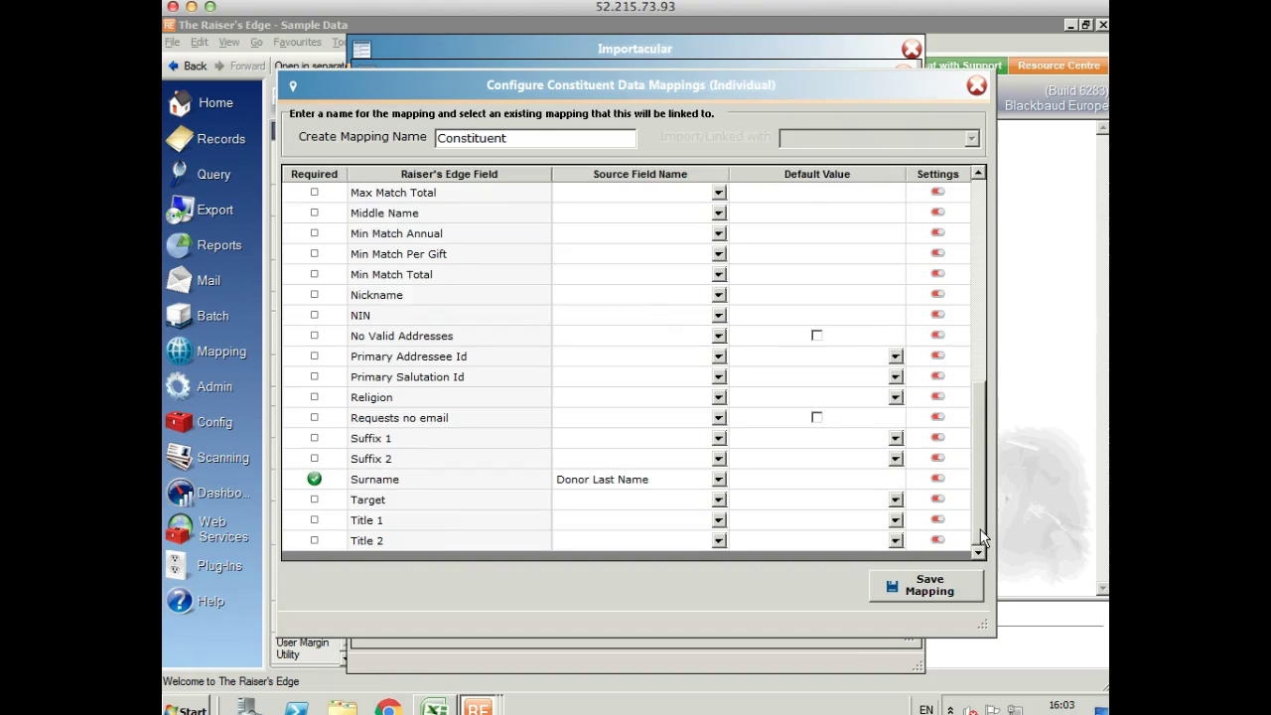
pyautogui.click(938, 588)
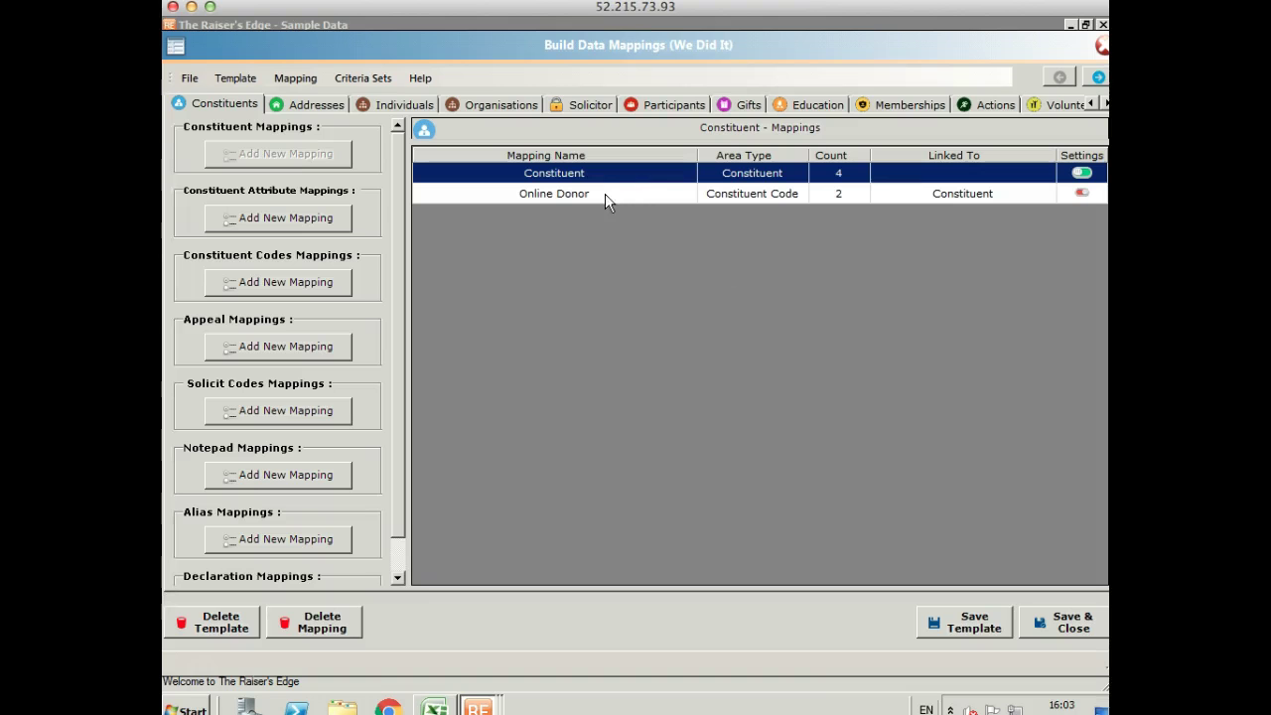
pyautogui.doubleClick(605, 194)
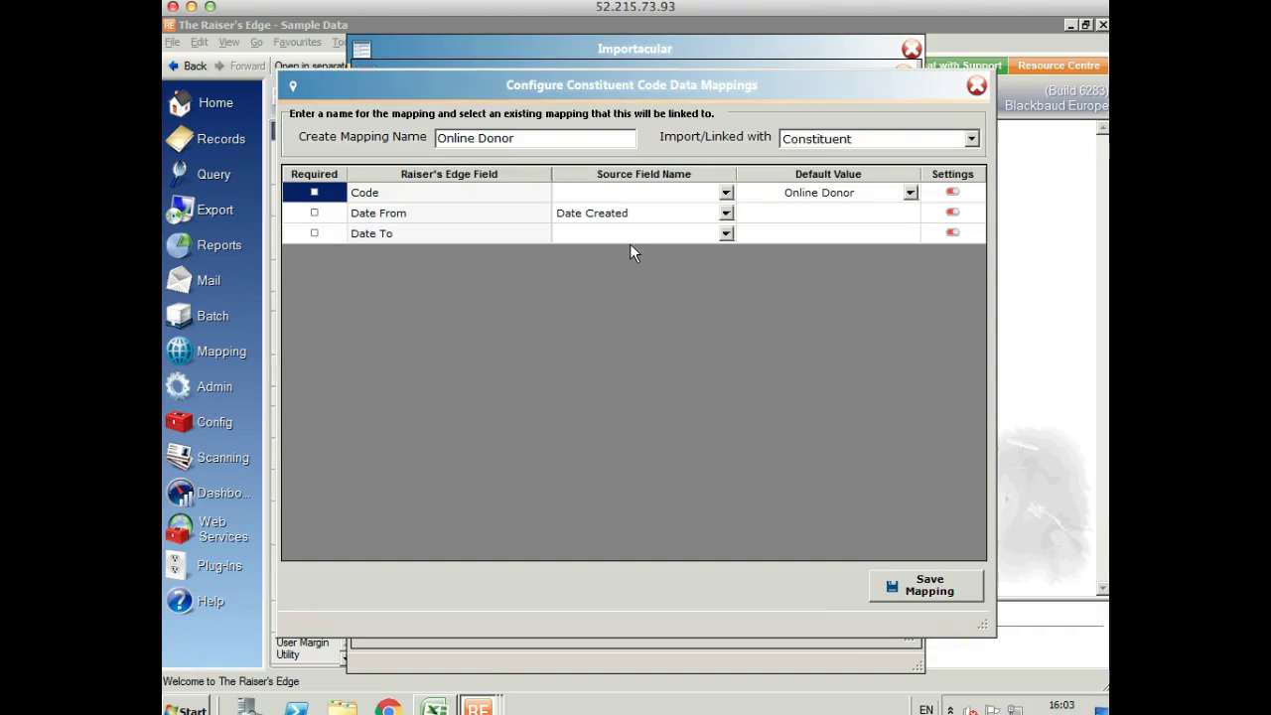
pyautogui.click(976, 86)
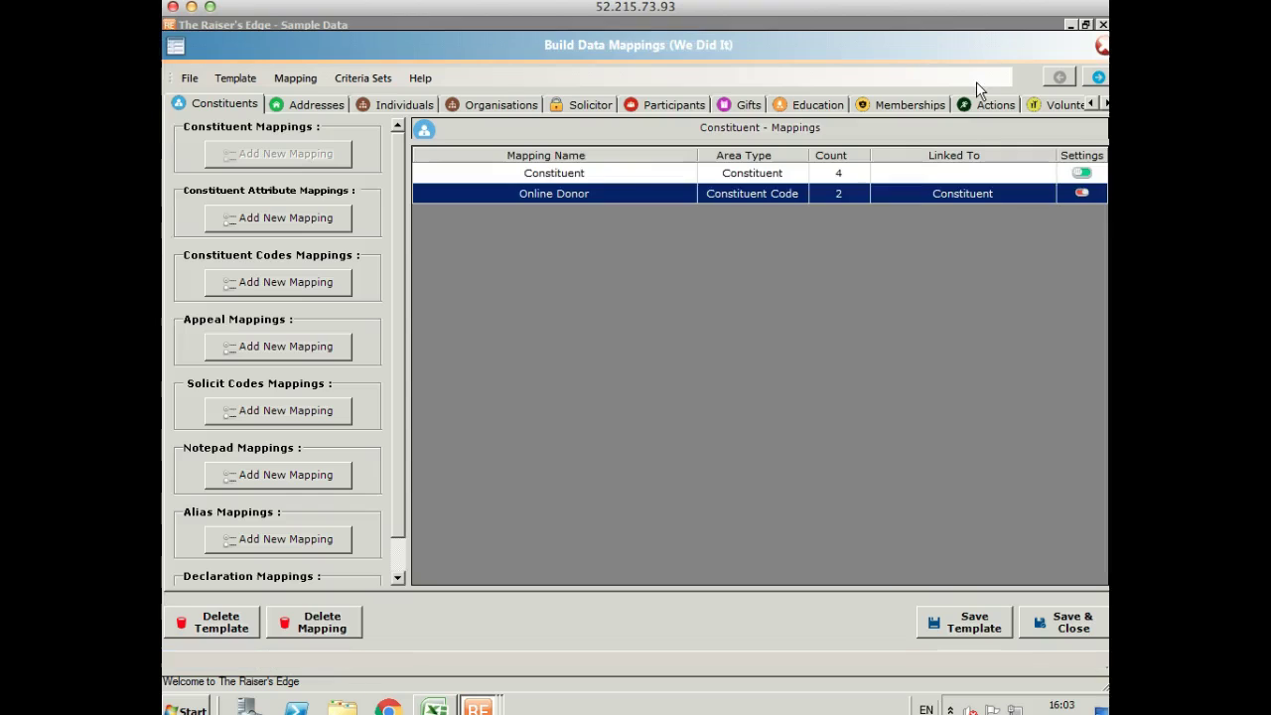
# - Choose Donor Address 1 as the source field for Address1 in the Home Address mapping and save the mapping
pyautogui.click(305, 105)
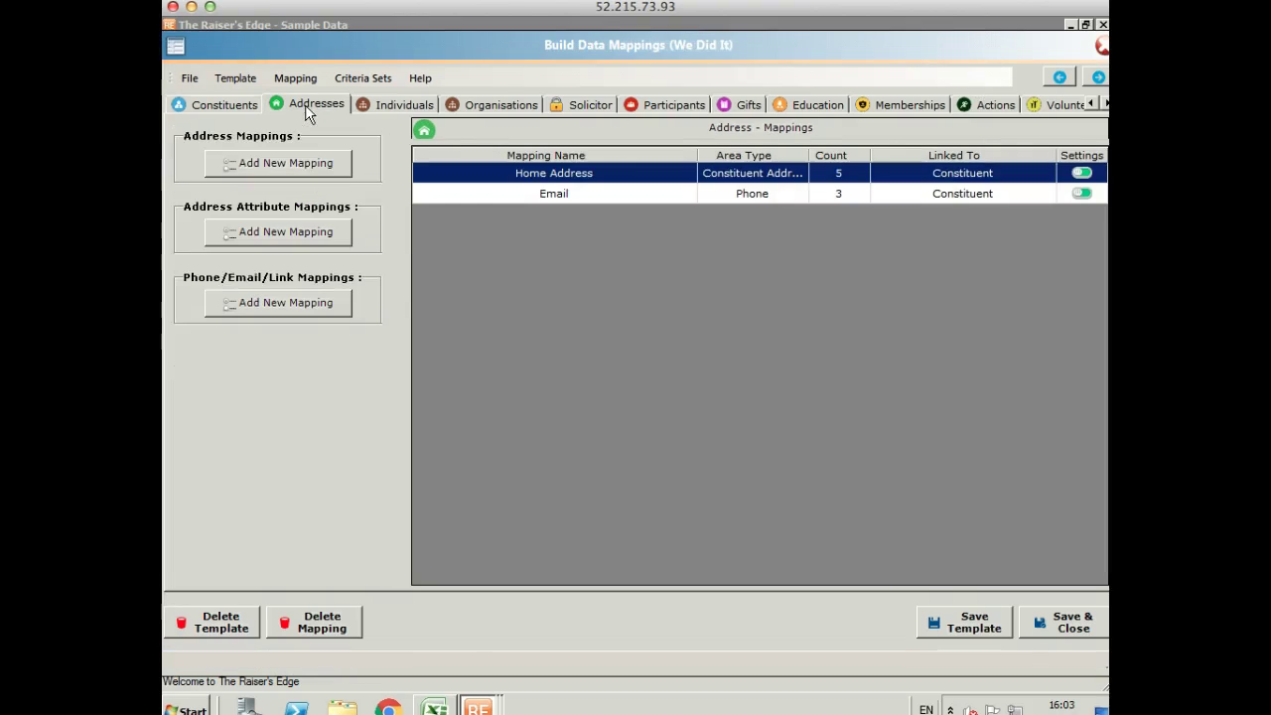
pyautogui.doubleClick(586, 177)
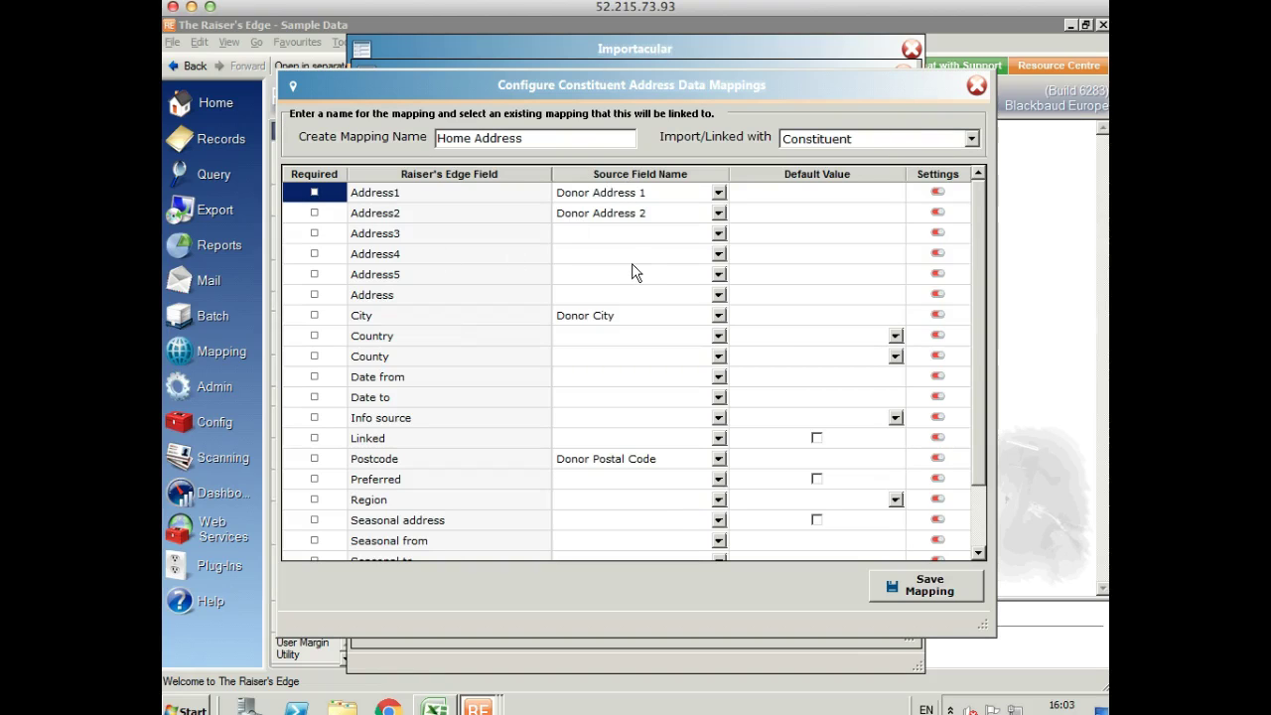
pyautogui.click(718, 194)
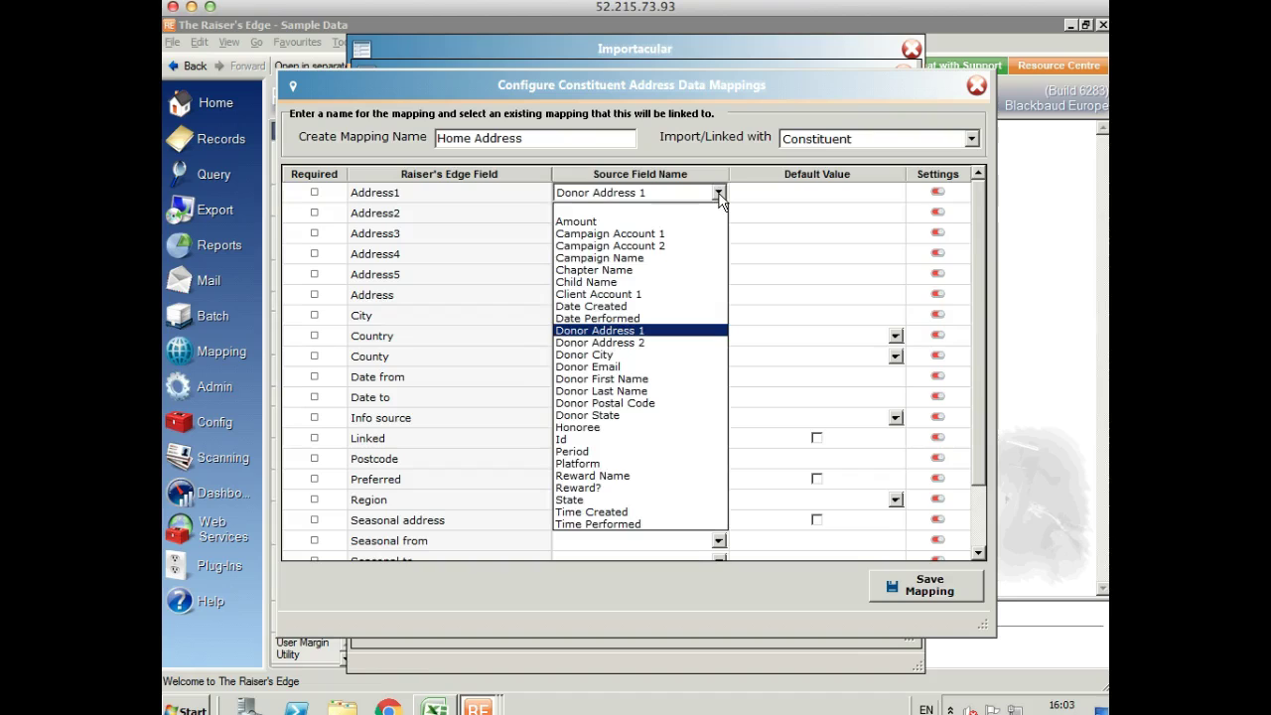
pyautogui.click(629, 332)
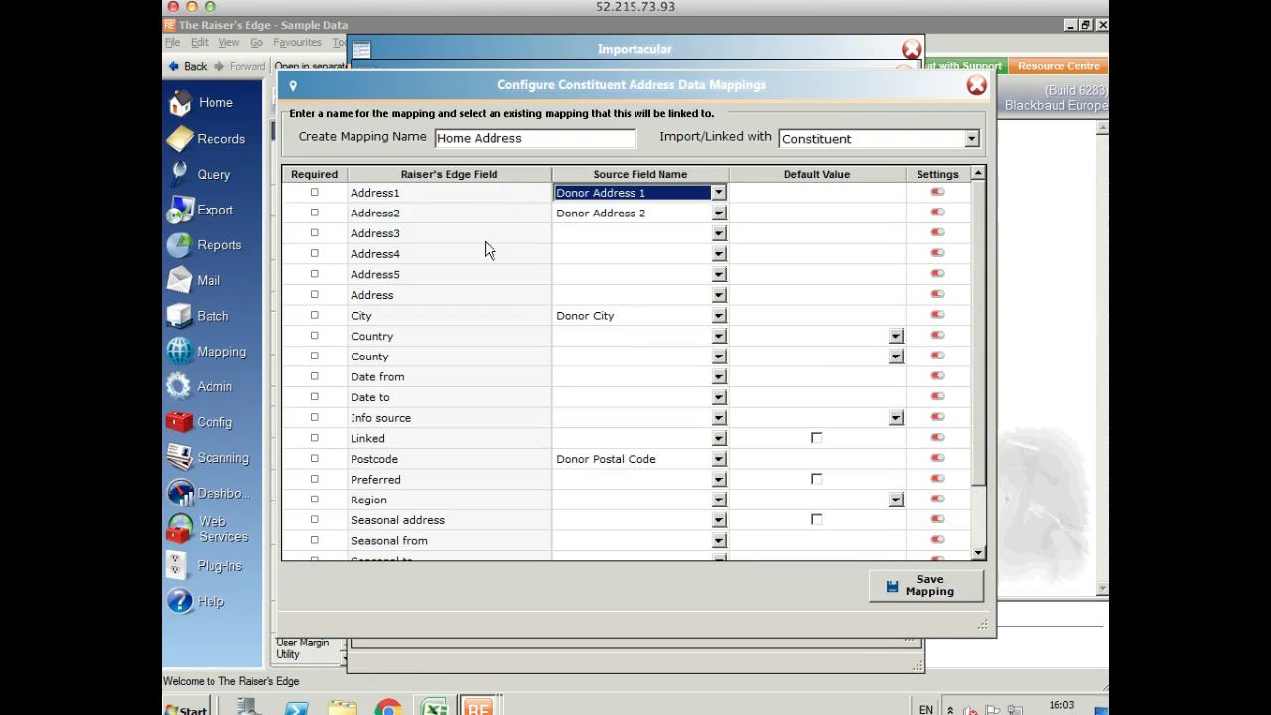
pyautogui.click(952, 587)
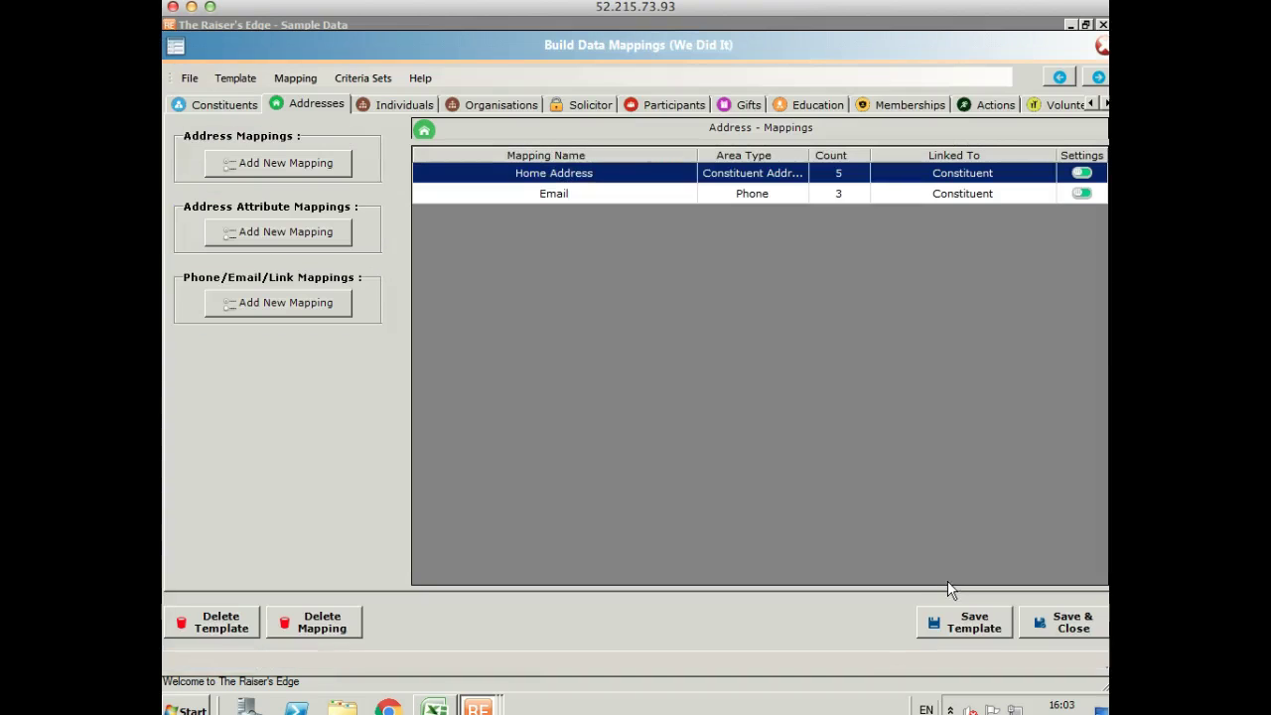
# - Review and save the Gift mapping, and save and close the We Did It template
pyautogui.click(740, 111)
pyautogui.doubleClick(653, 172)
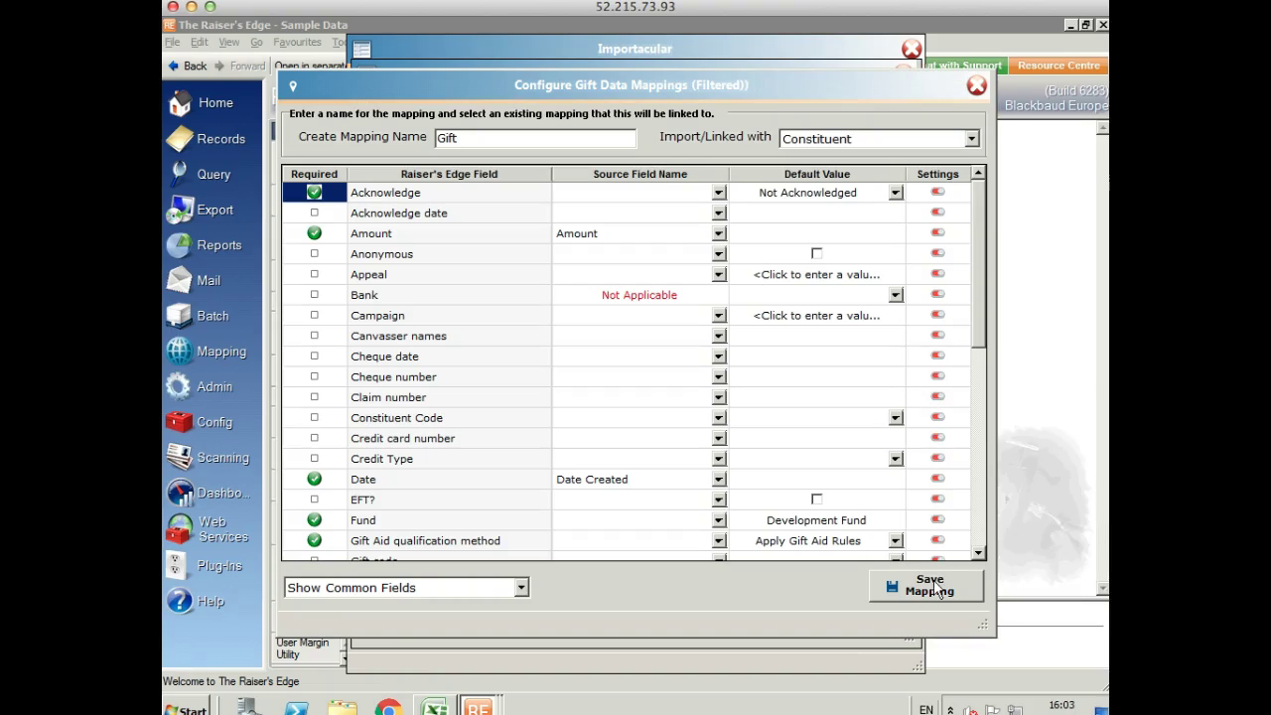
pyautogui.click(935, 590)
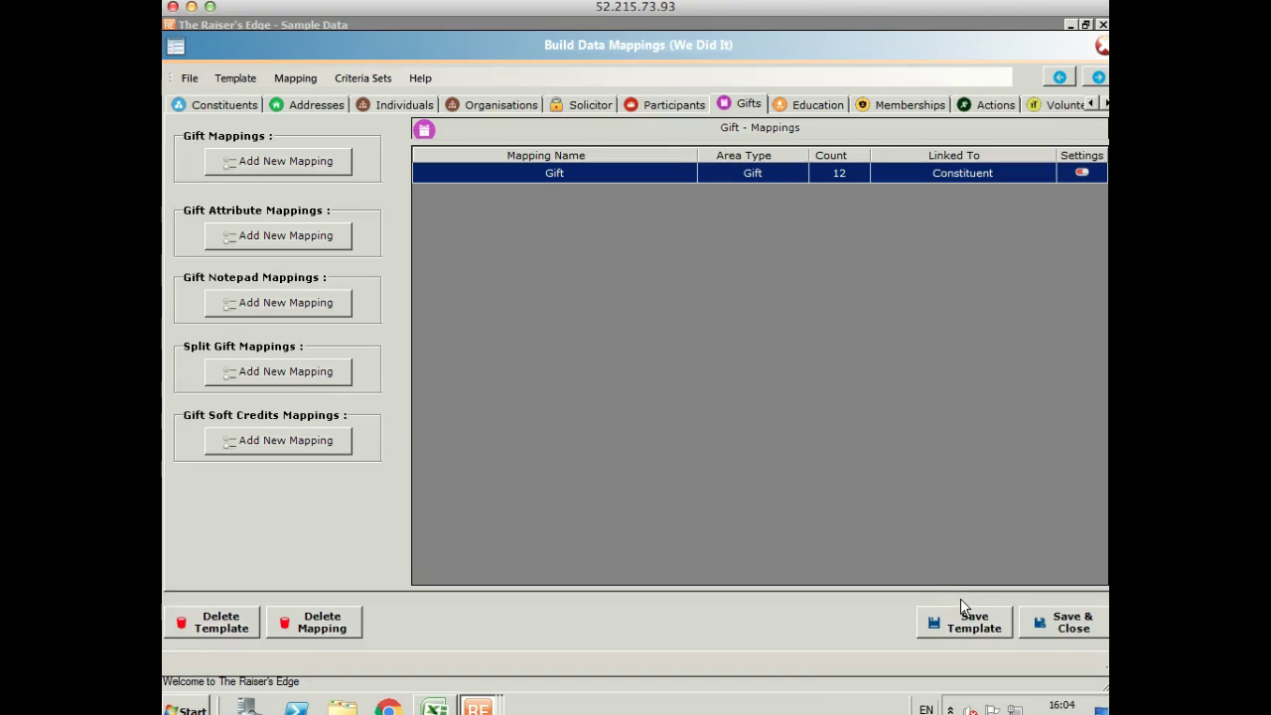
pyautogui.click(1032, 620)
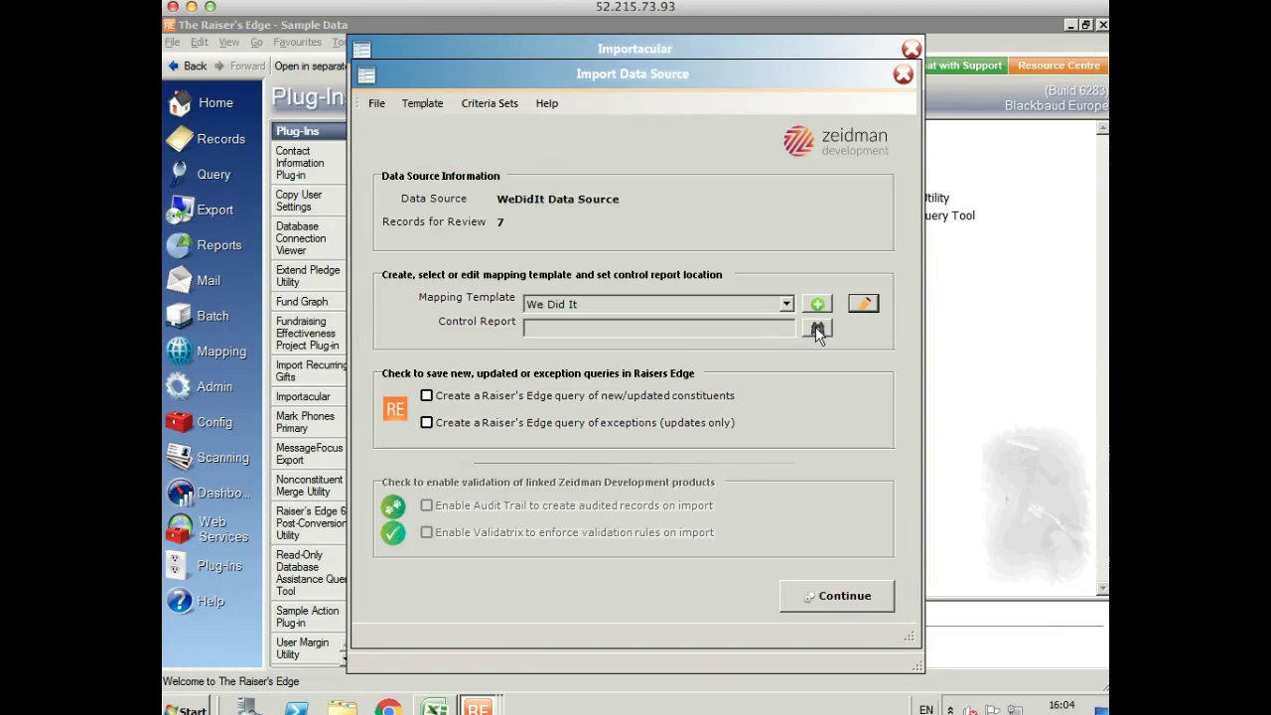
# - Set the control report to control.xlsx on the Desktop, replacing the existing file, and continue with the query of new/updated constituents enabled
pyautogui.click(816, 329)
pyautogui.click(444, 228)
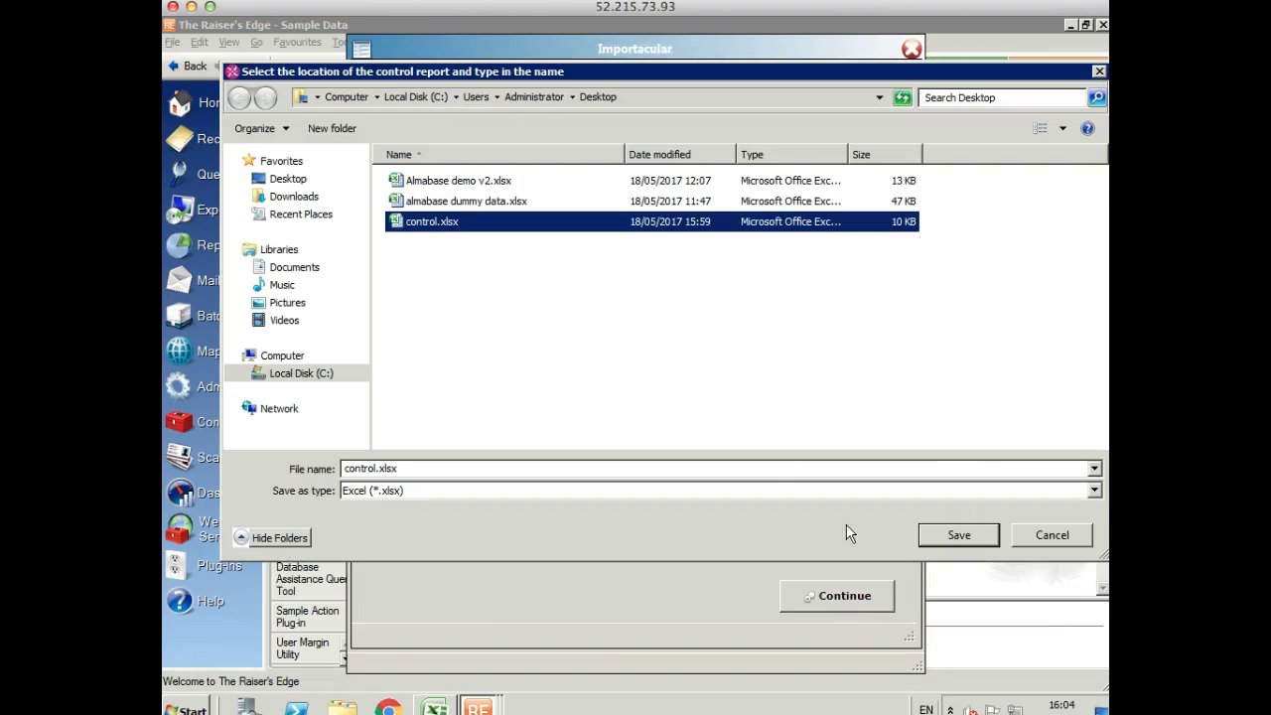
pyautogui.click(941, 536)
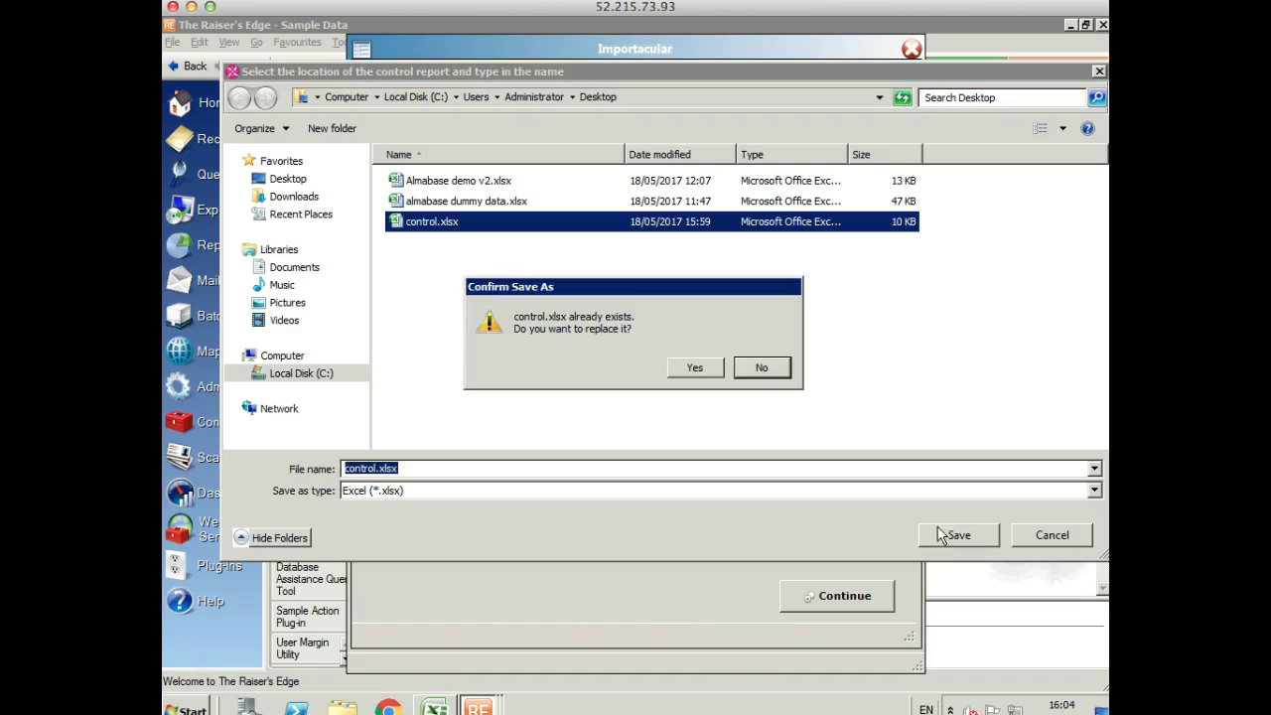
pyautogui.click(700, 371)
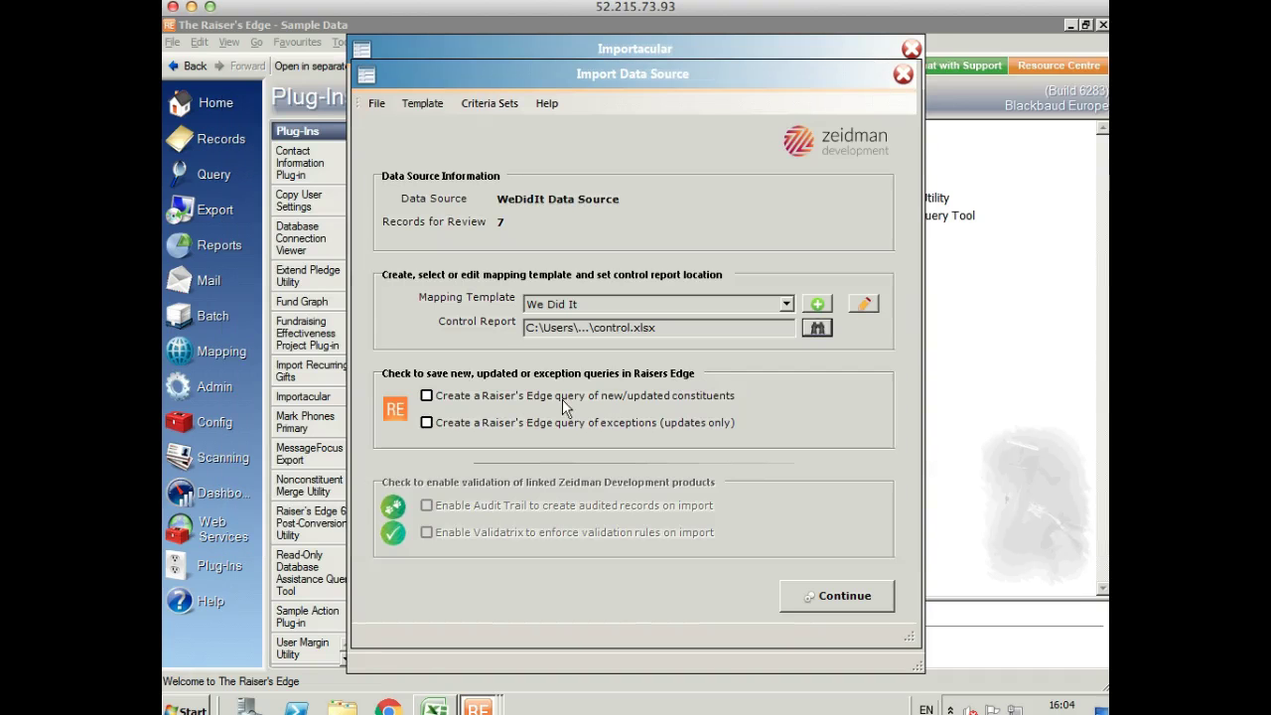
pyautogui.click(559, 400)
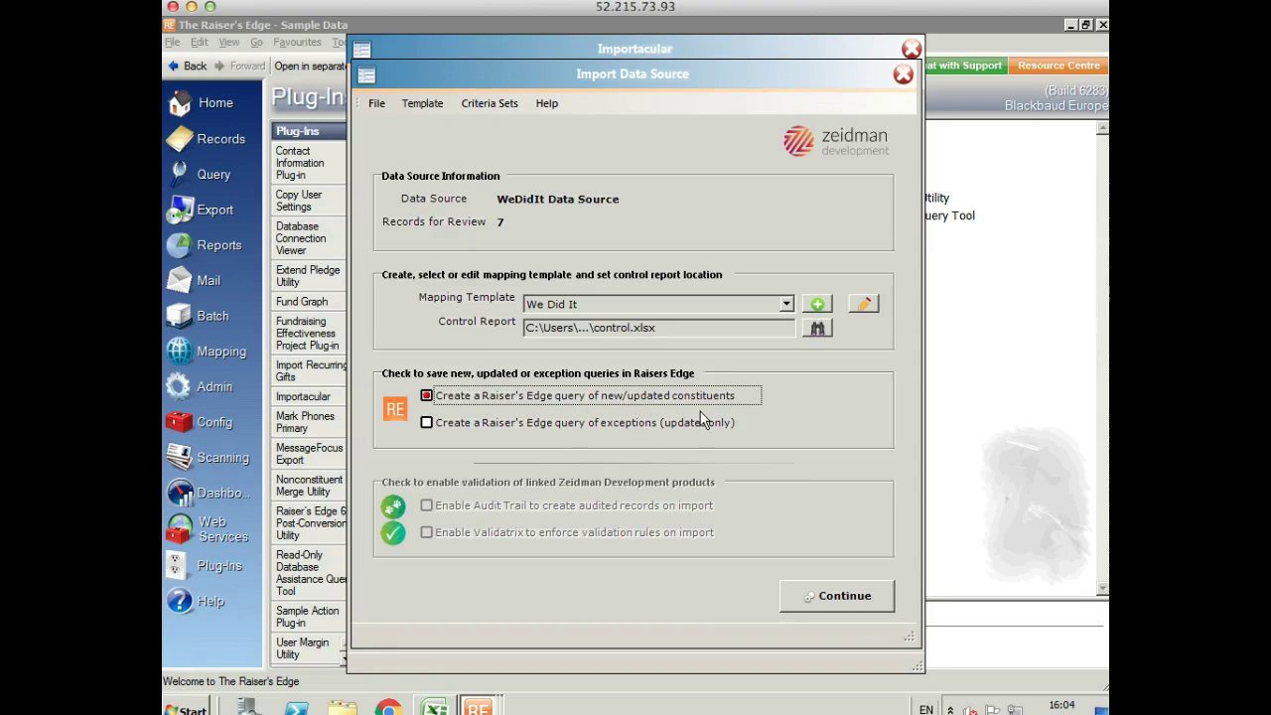
pyautogui.click(826, 599)
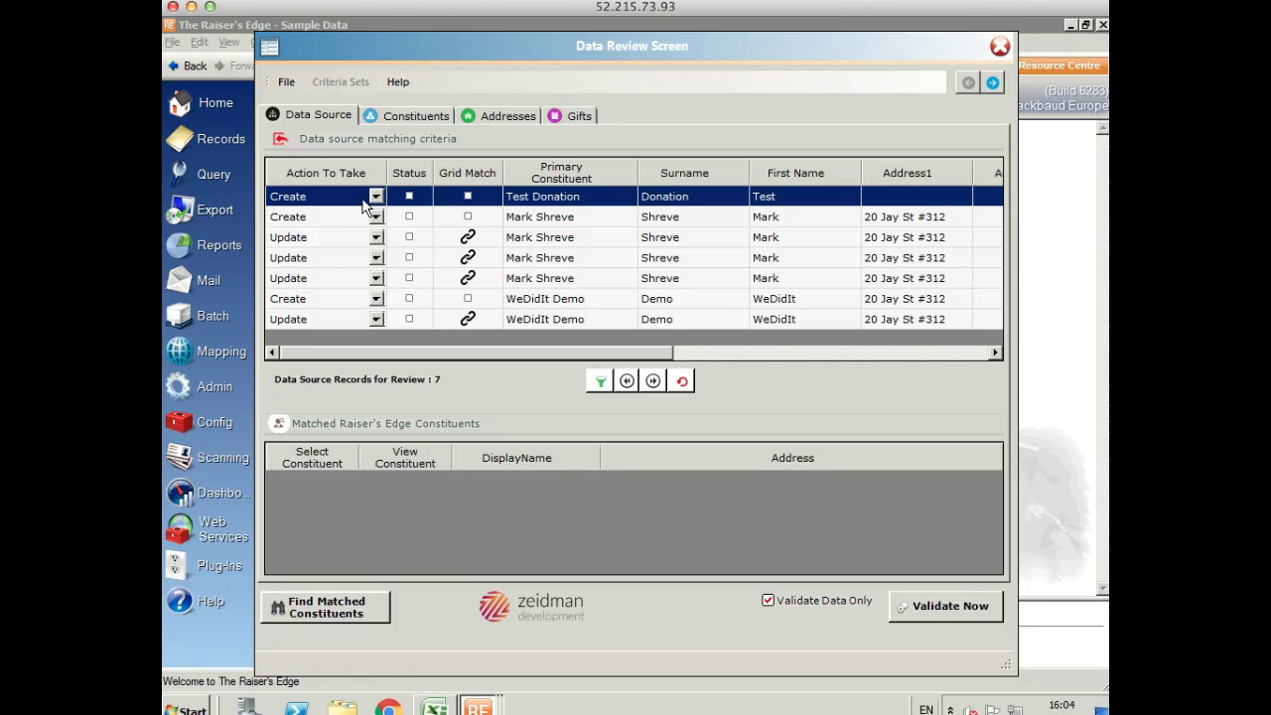
# - Examine the action options for the Test Donation record and the constituent and address data prepared for import
pyautogui.click(376, 197)
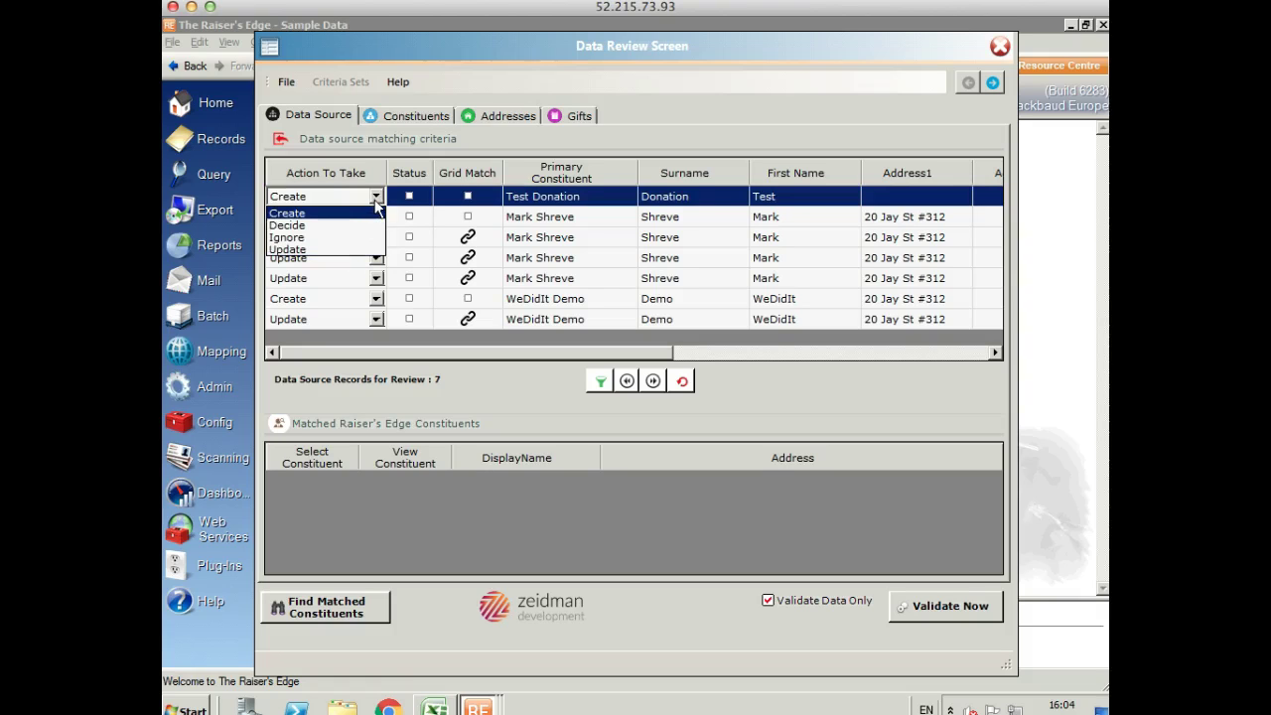
pyautogui.click(377, 201)
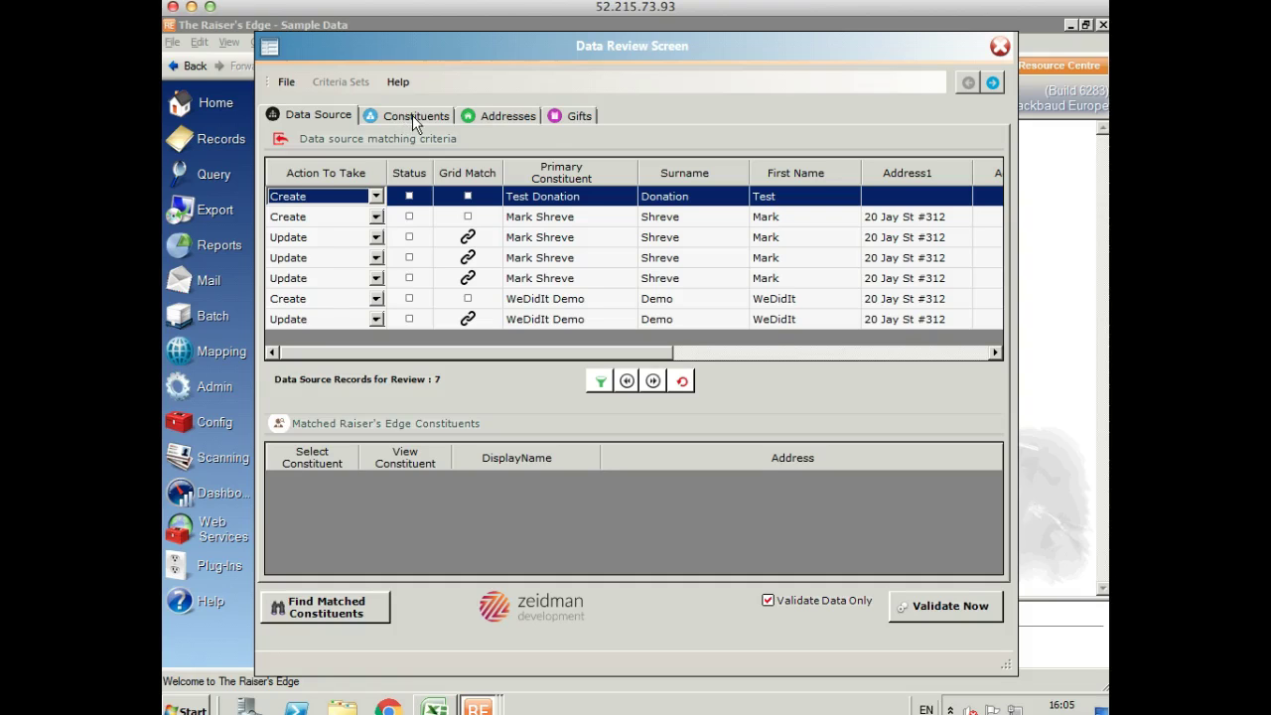
pyautogui.click(413, 116)
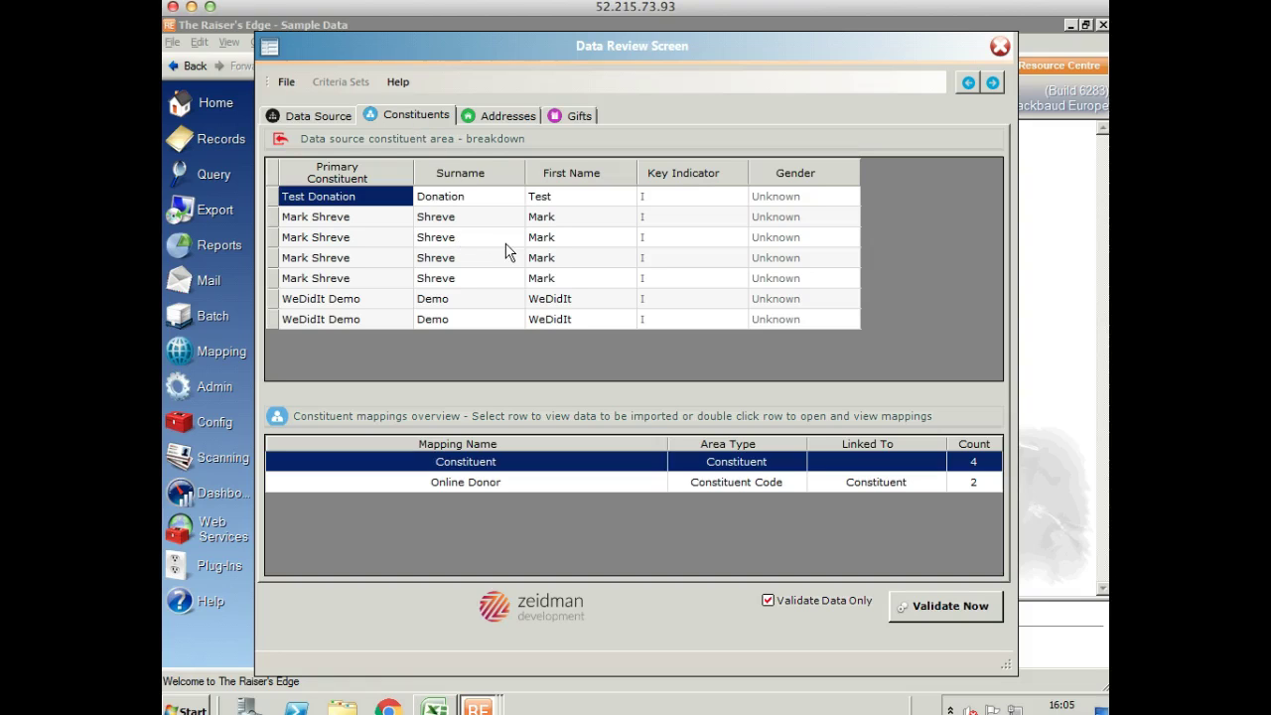
pyautogui.click(497, 117)
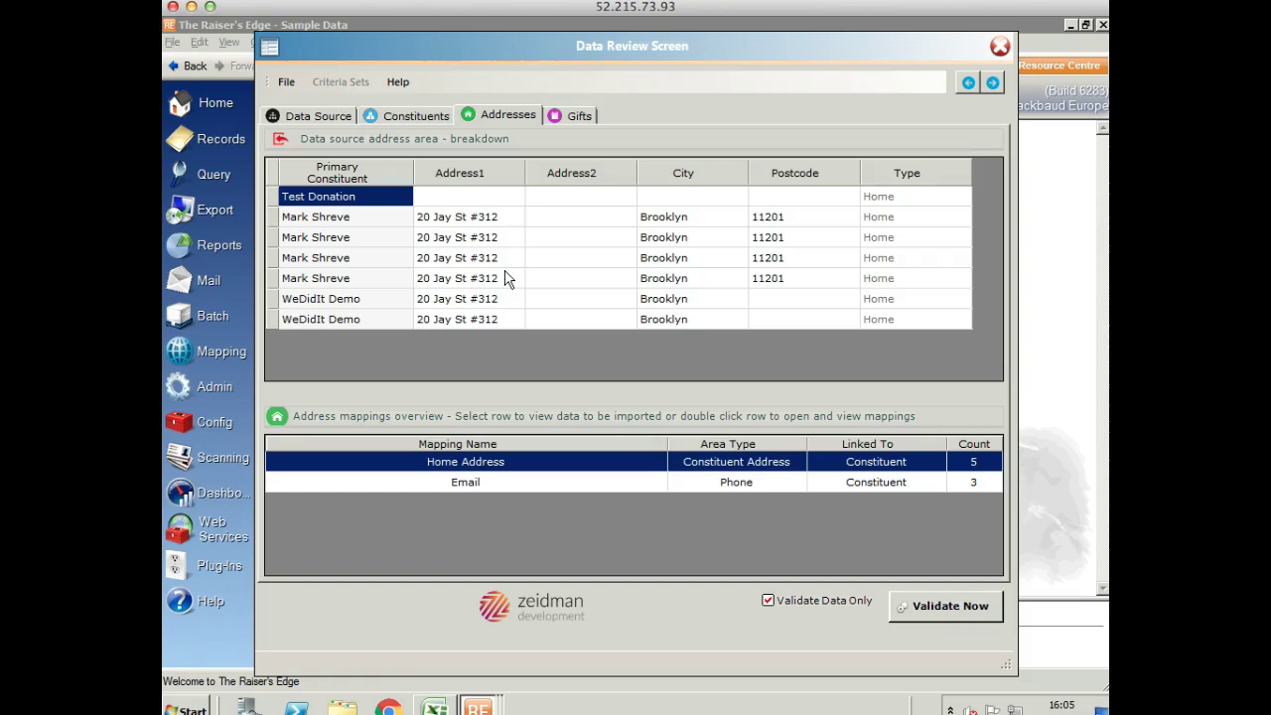
pyautogui.click(448, 220)
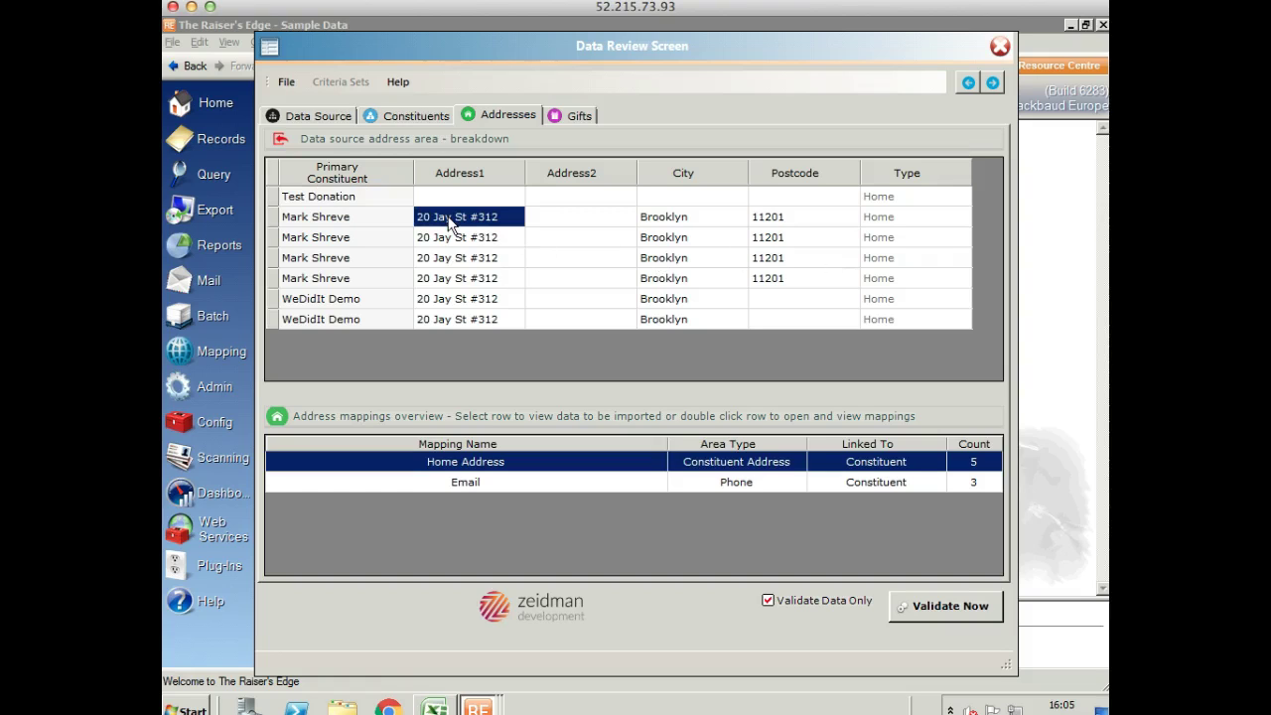
pyautogui.click(472, 215)
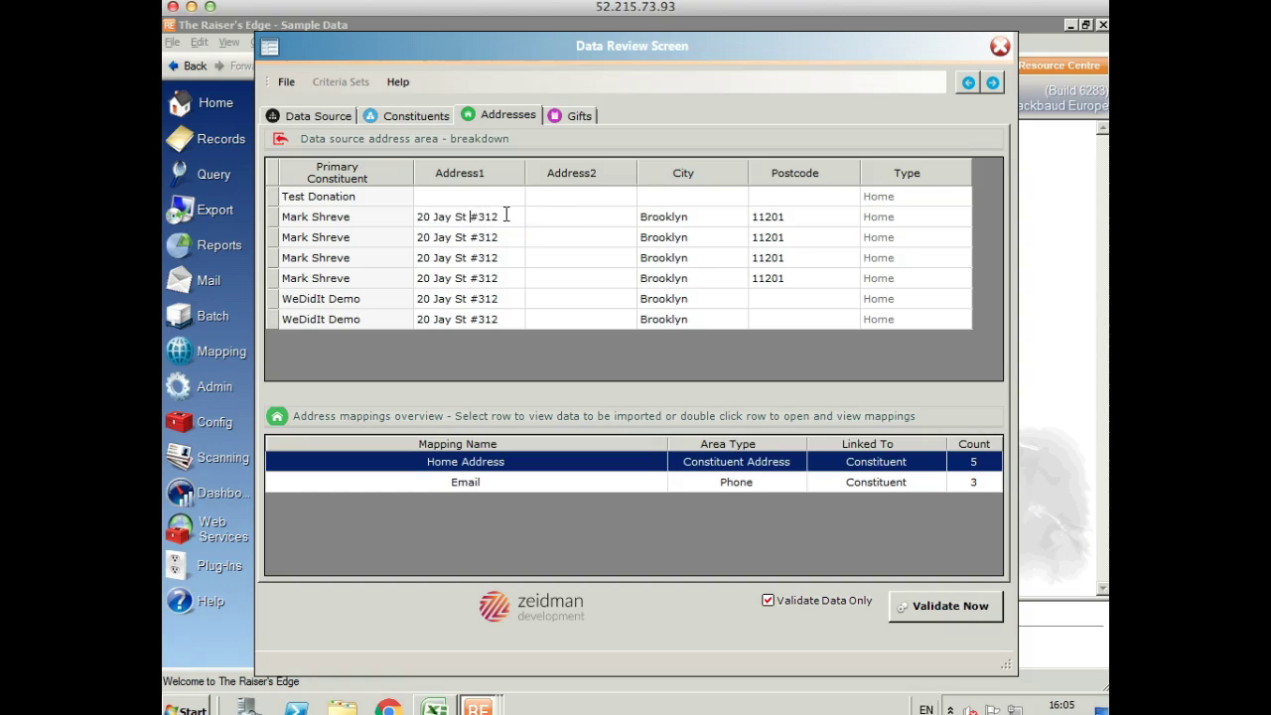
pyautogui.click(512, 215)
# - Examine all columns of the gifts breakdown, from the gift type through to the acknowledge status
pyautogui.click(571, 113)
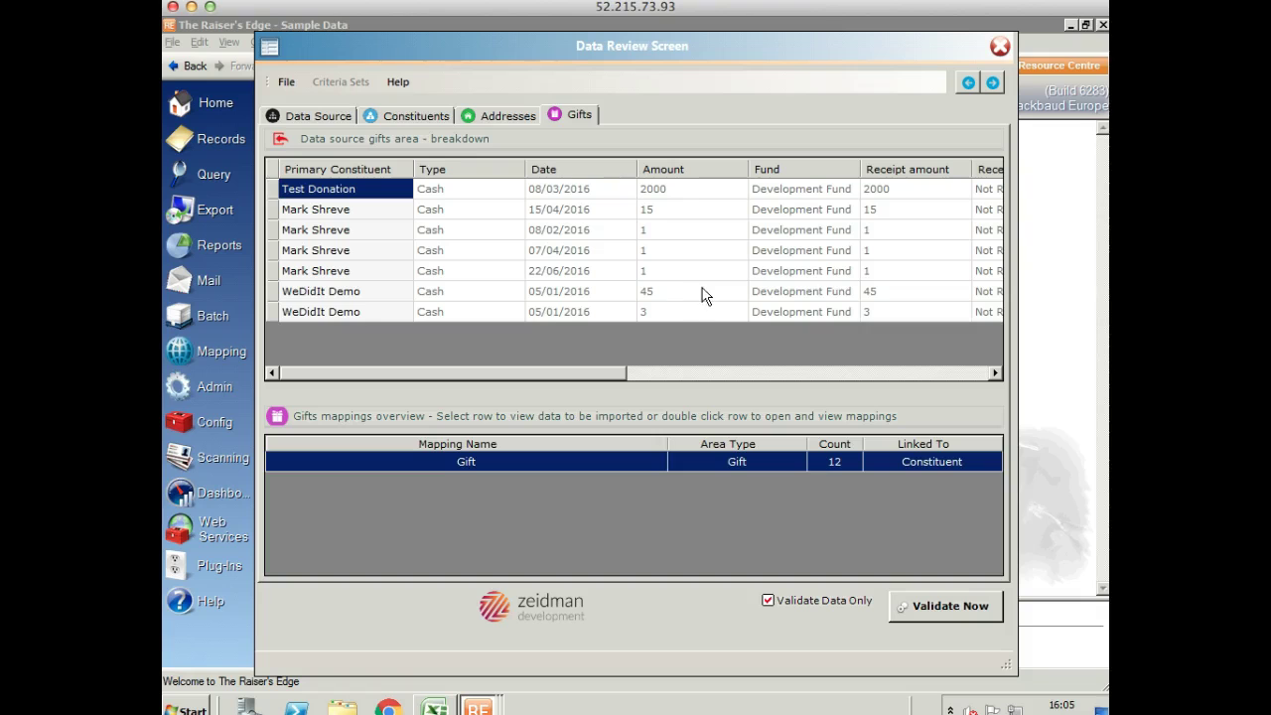
pyautogui.click(995, 373)
pyautogui.click(995, 374)
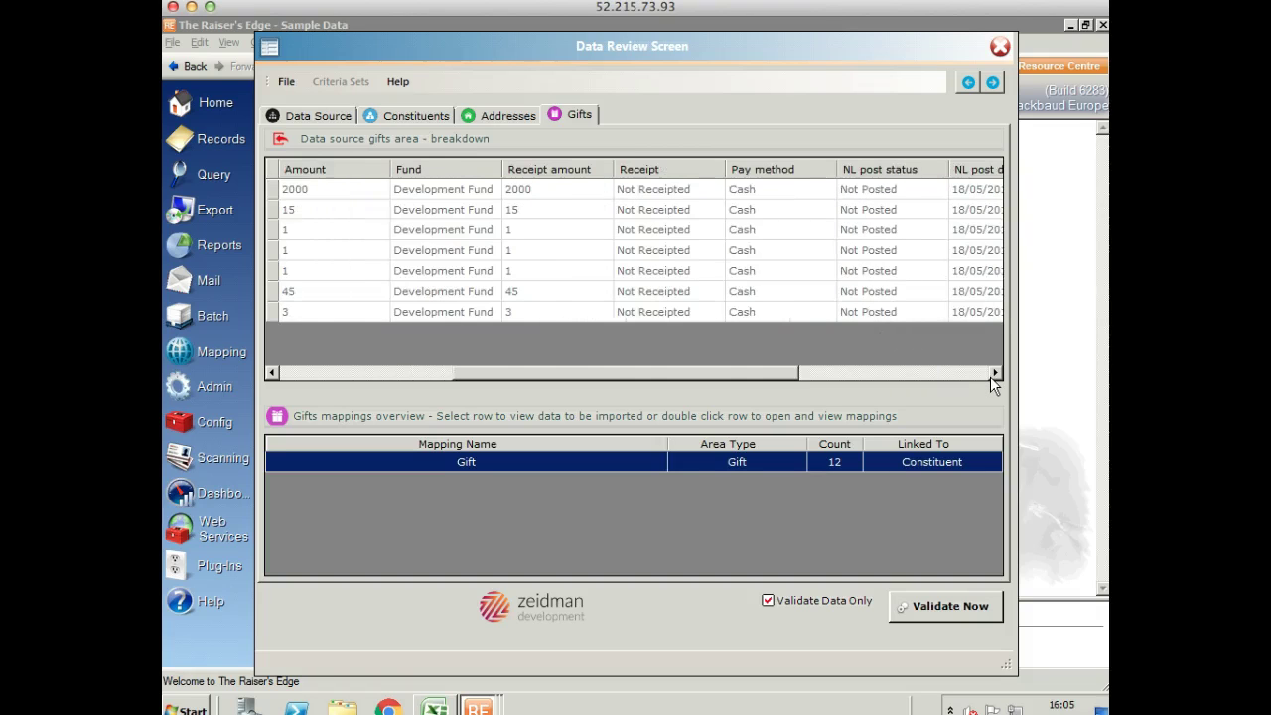
pyautogui.click(995, 373)
pyautogui.click(993, 375)
pyautogui.click(992, 374)
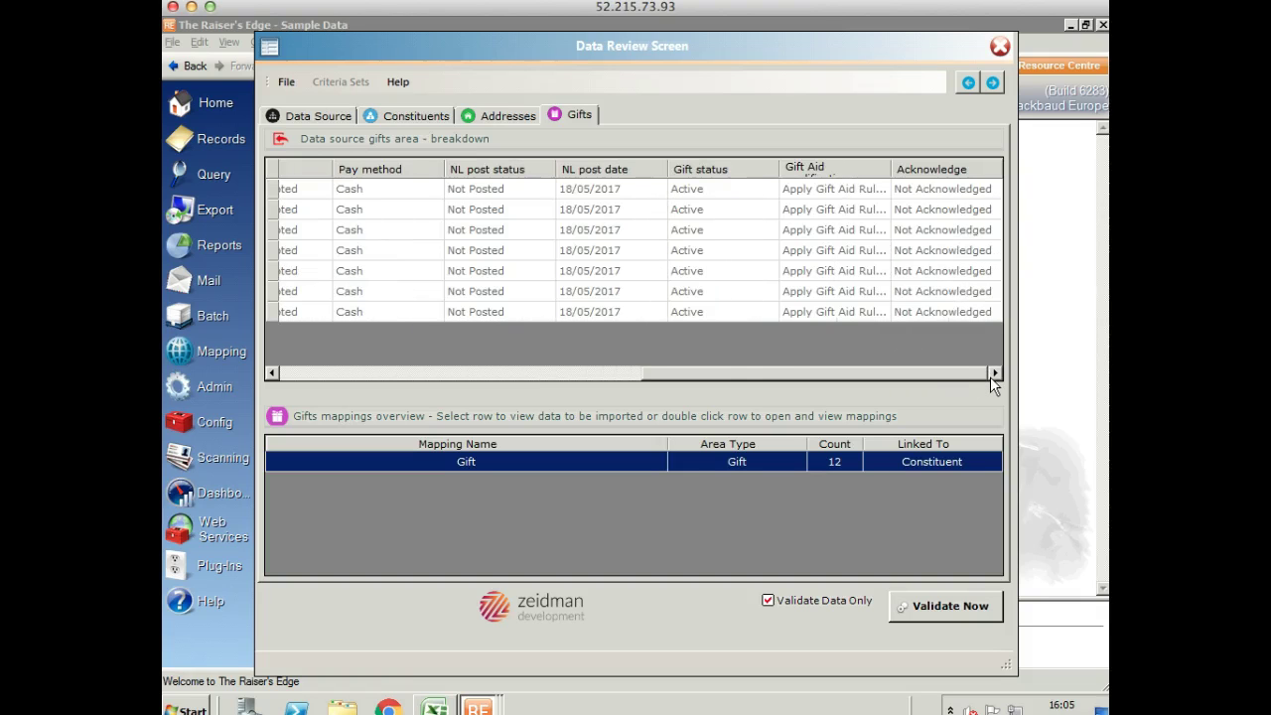
# - Return to the data source records and validate them with Validate Data Only enabled
pyautogui.click(317, 119)
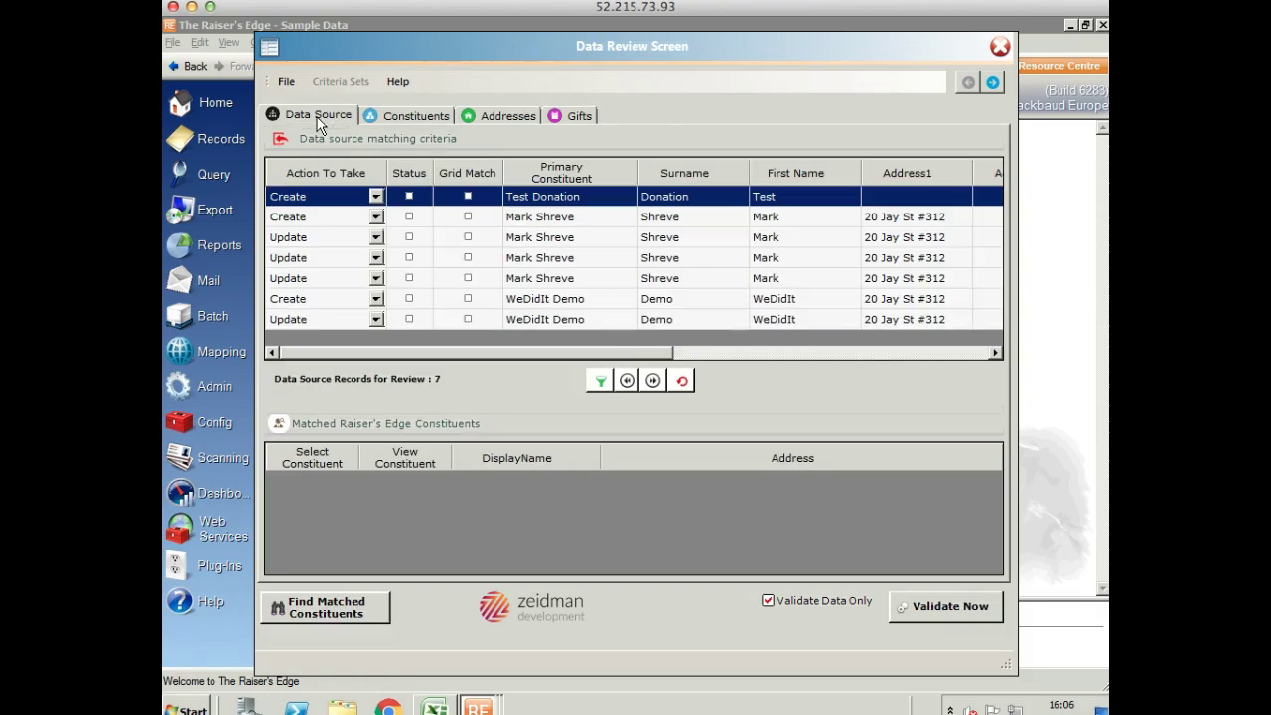
pyautogui.click(934, 609)
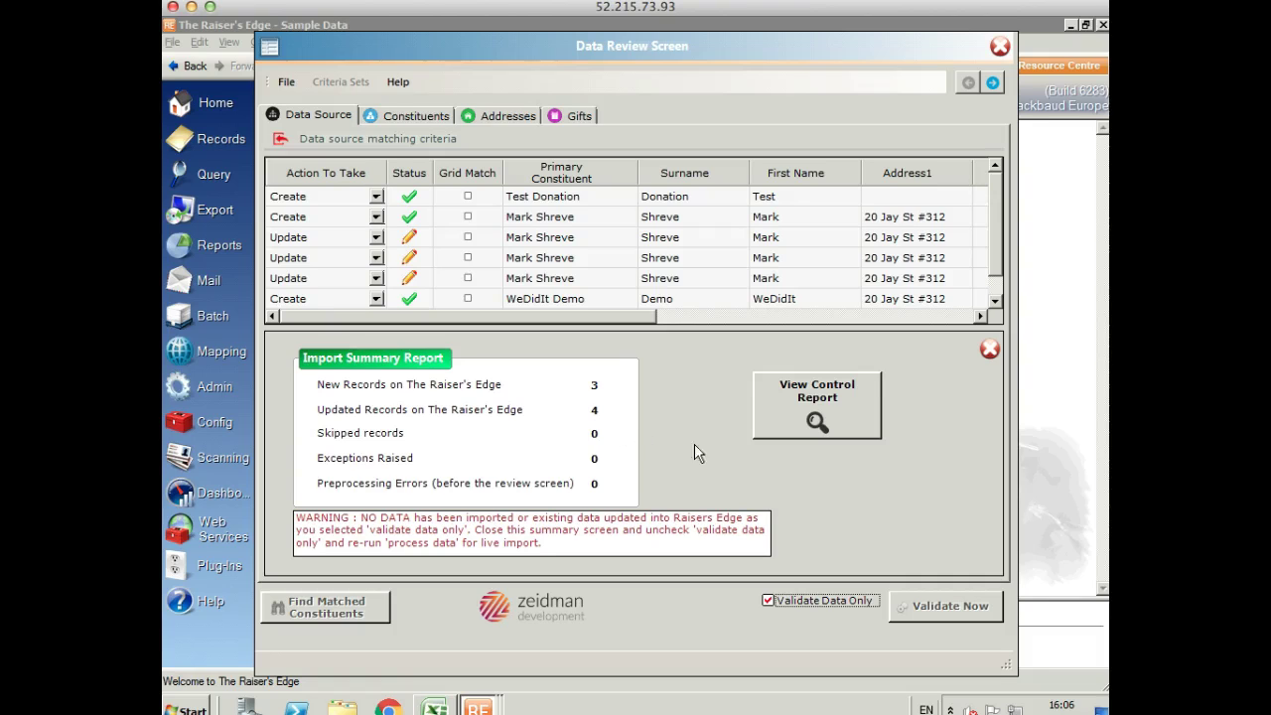
# - Close the validation summary, turn off Validate Data Only and run the live import, saving its static constituent query as WeDidIt Import
pyautogui.click(991, 348)
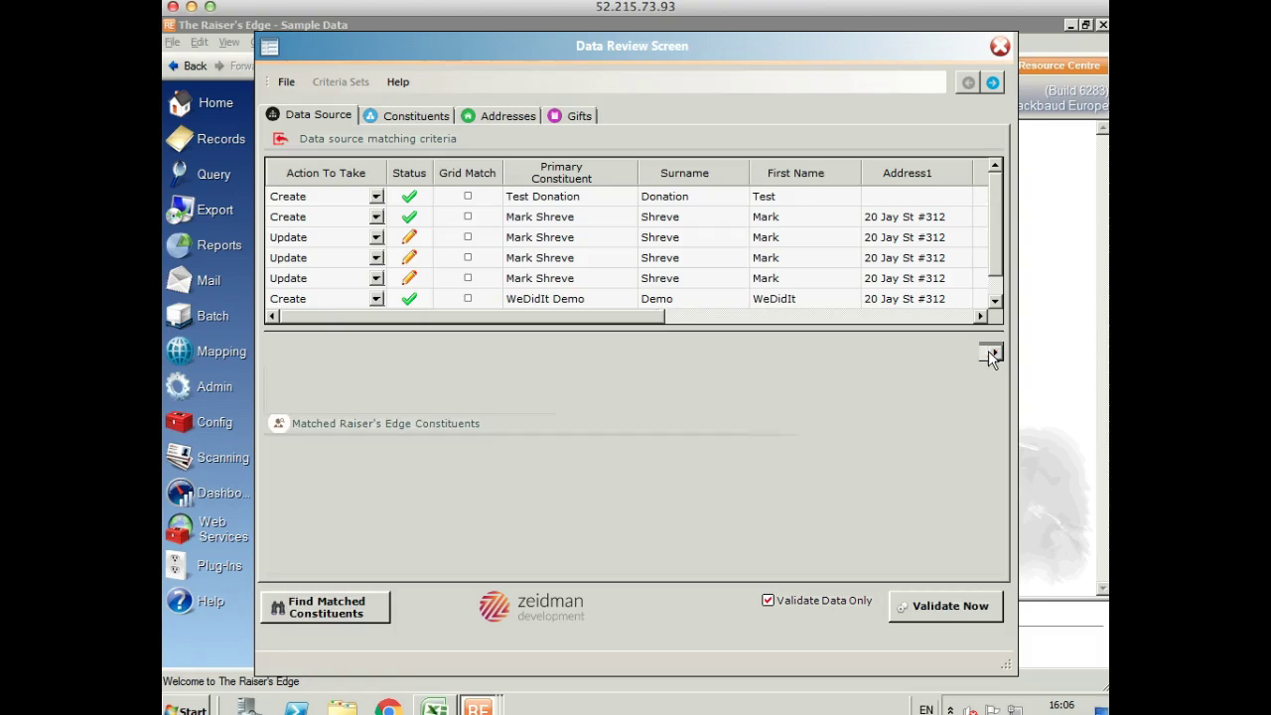
pyautogui.click(768, 599)
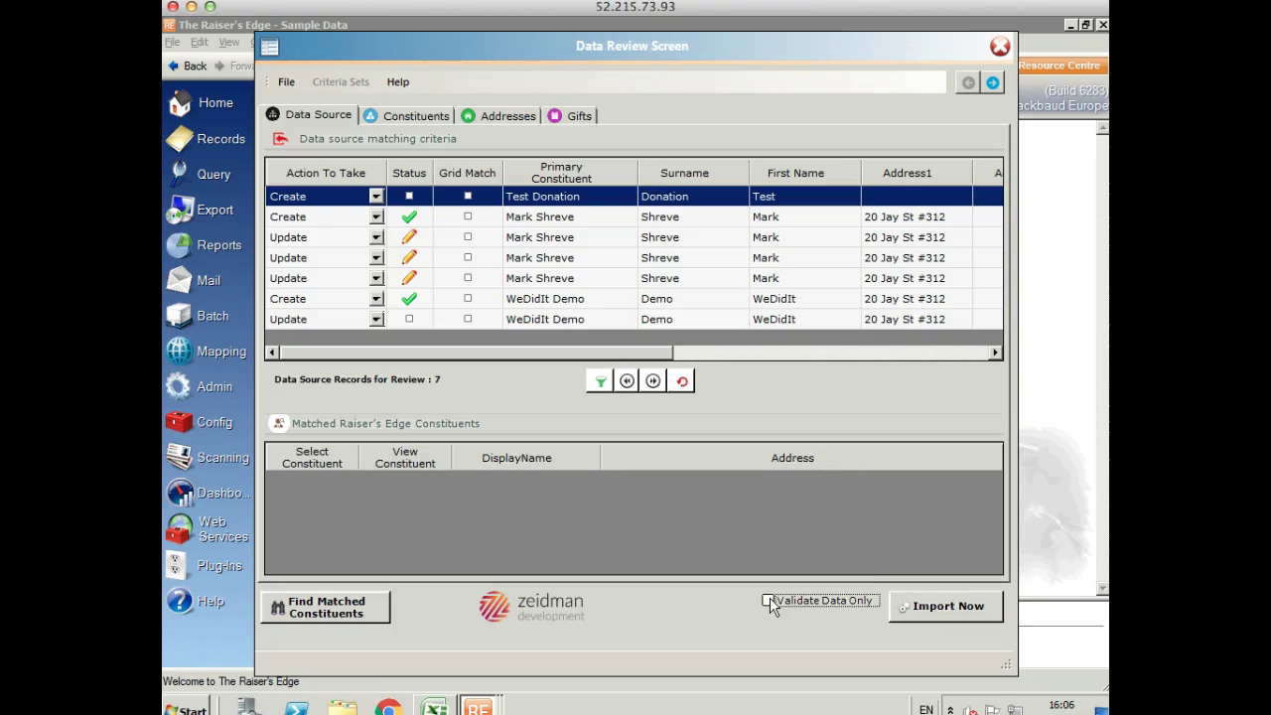
pyautogui.click(939, 607)
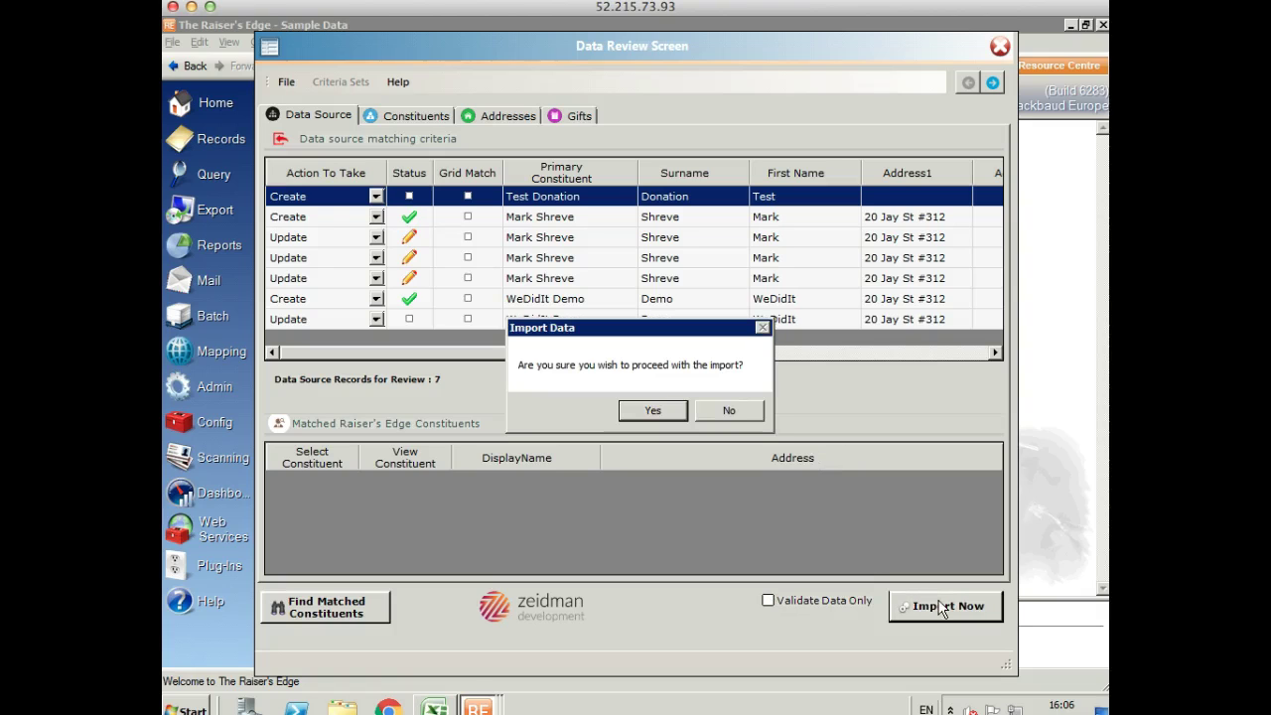
pyautogui.click(659, 411)
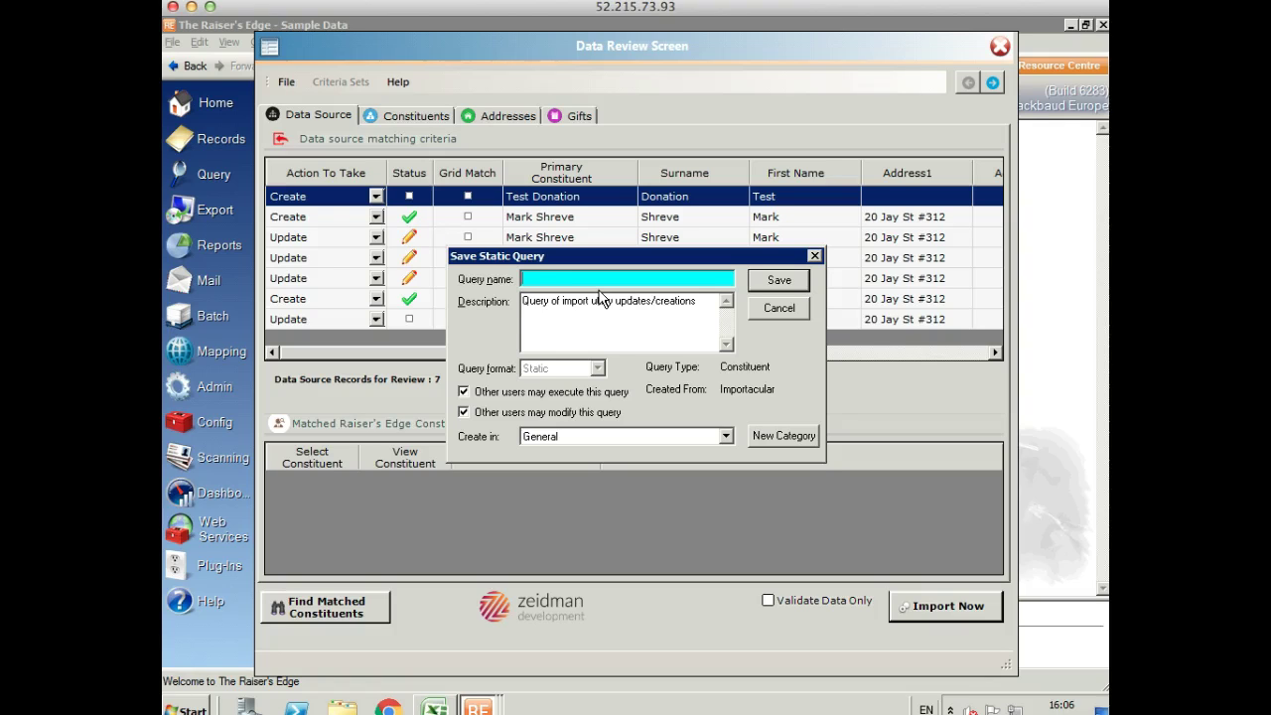
pyautogui.write('WeDidIt Import')
pyautogui.click(776, 282)
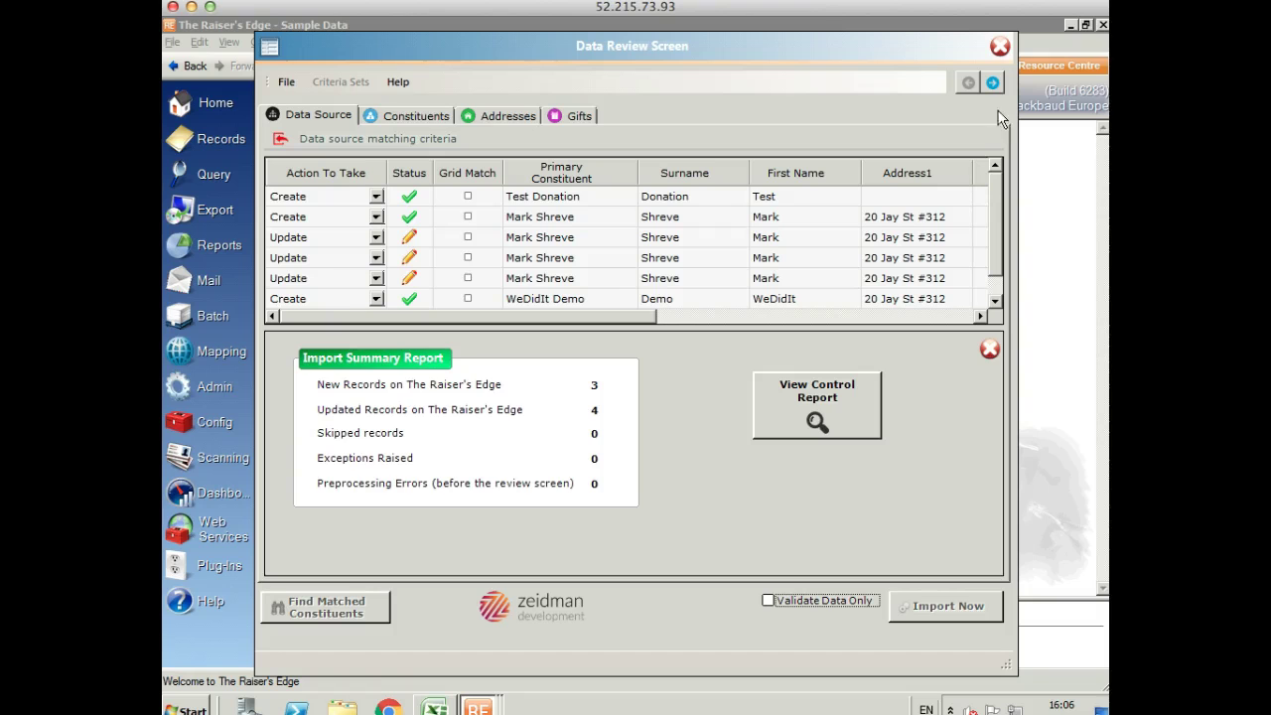
# - Close the import summary, the review screen, the data source setup and Importacular
pyautogui.click(991, 349)
pyautogui.click(999, 45)
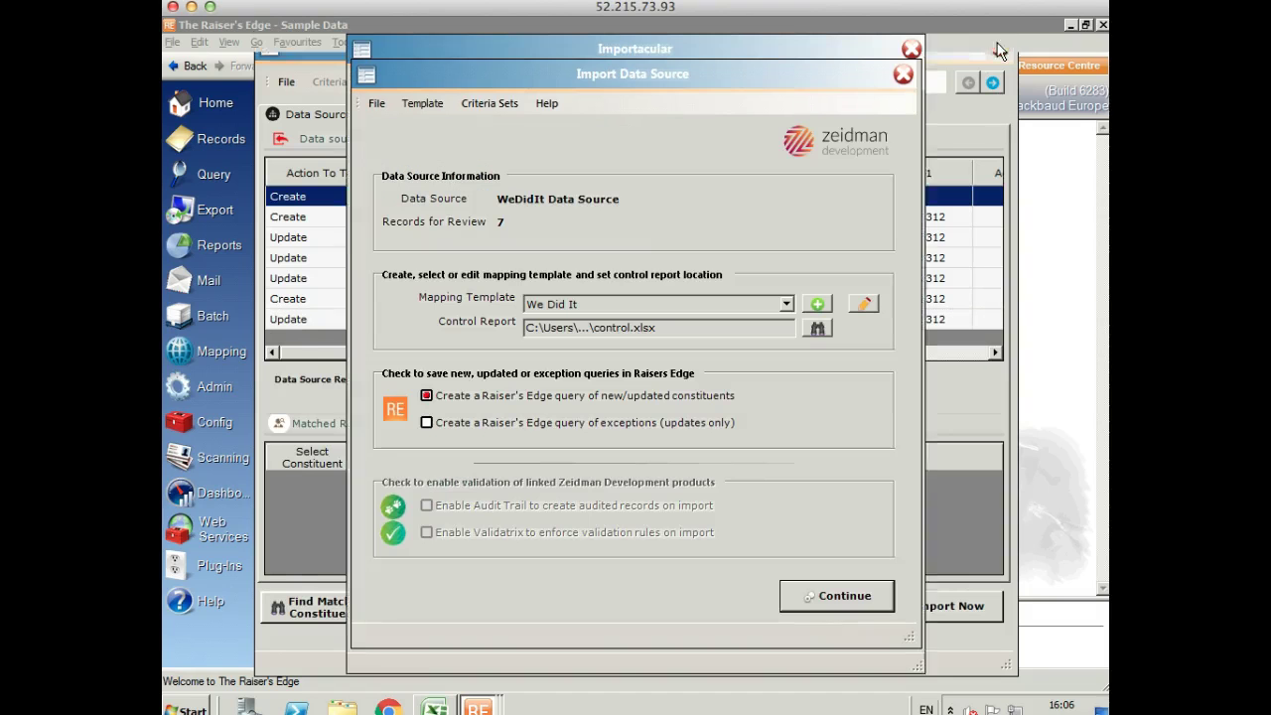
pyautogui.click(902, 76)
pyautogui.click(910, 49)
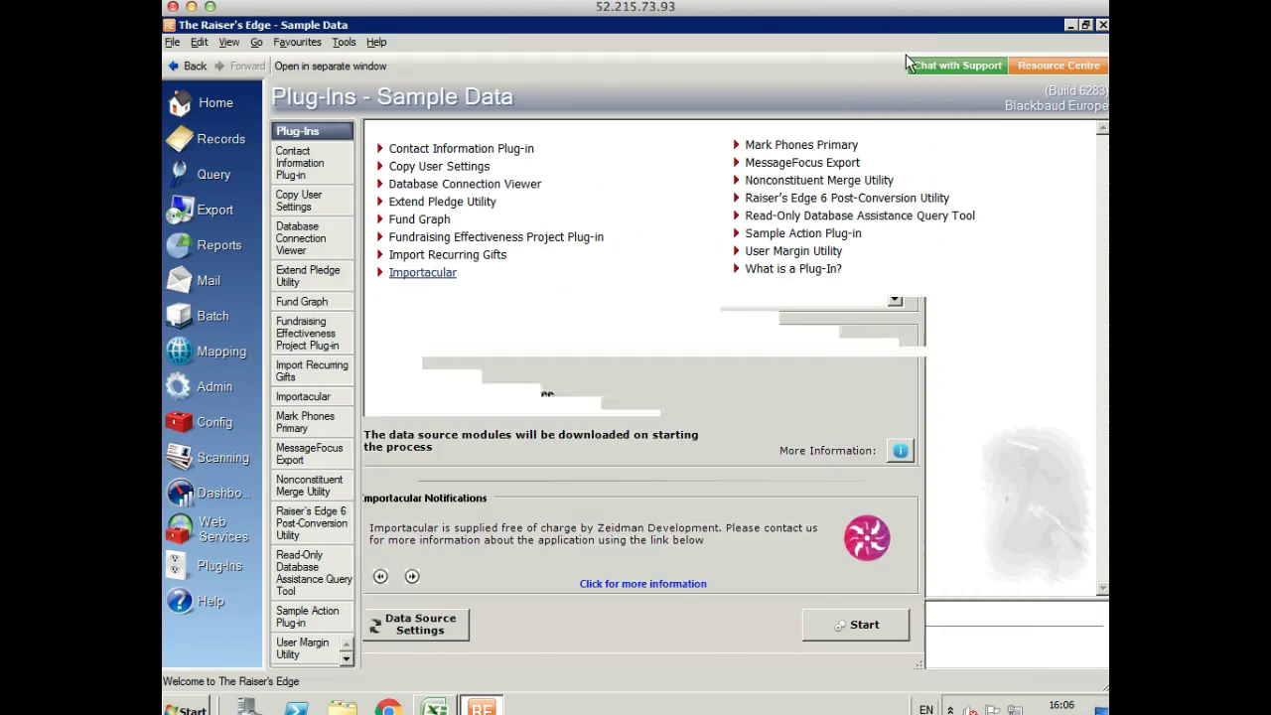
# - Sort the queries by creation date, newest first, then open the WeDidIt Import query and view its results
pyautogui.click(216, 175)
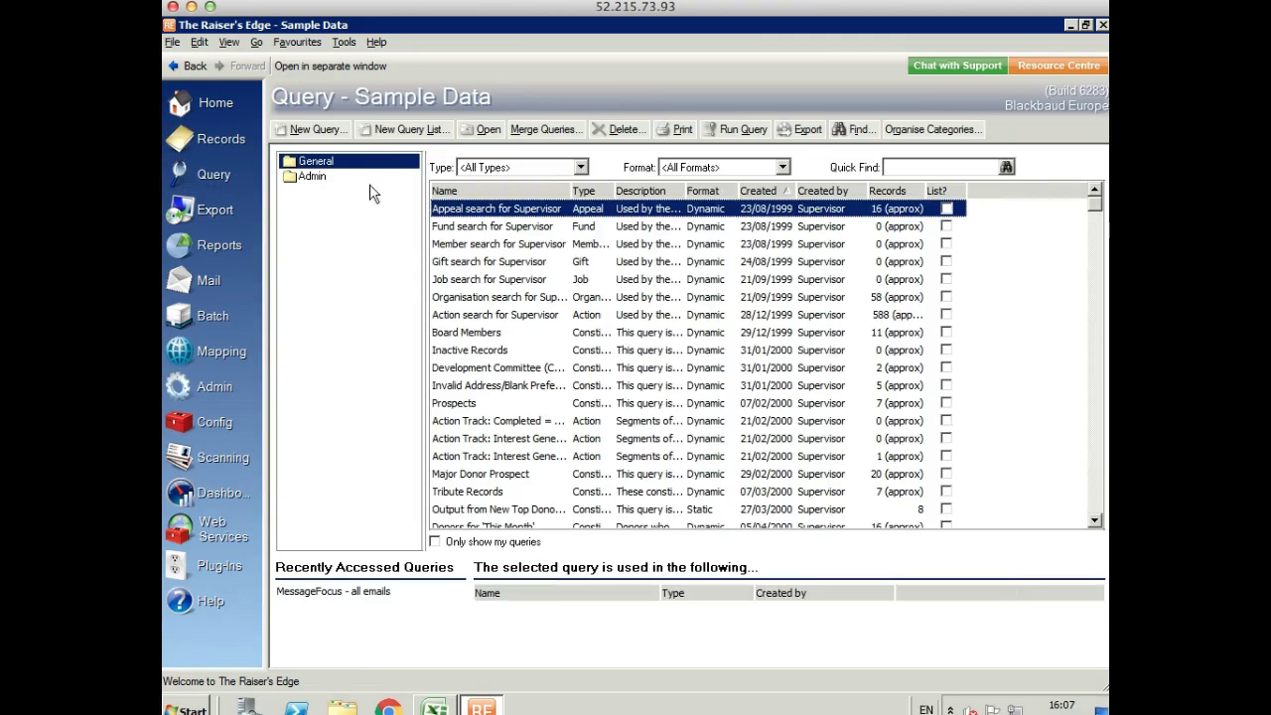
pyautogui.click(774, 191)
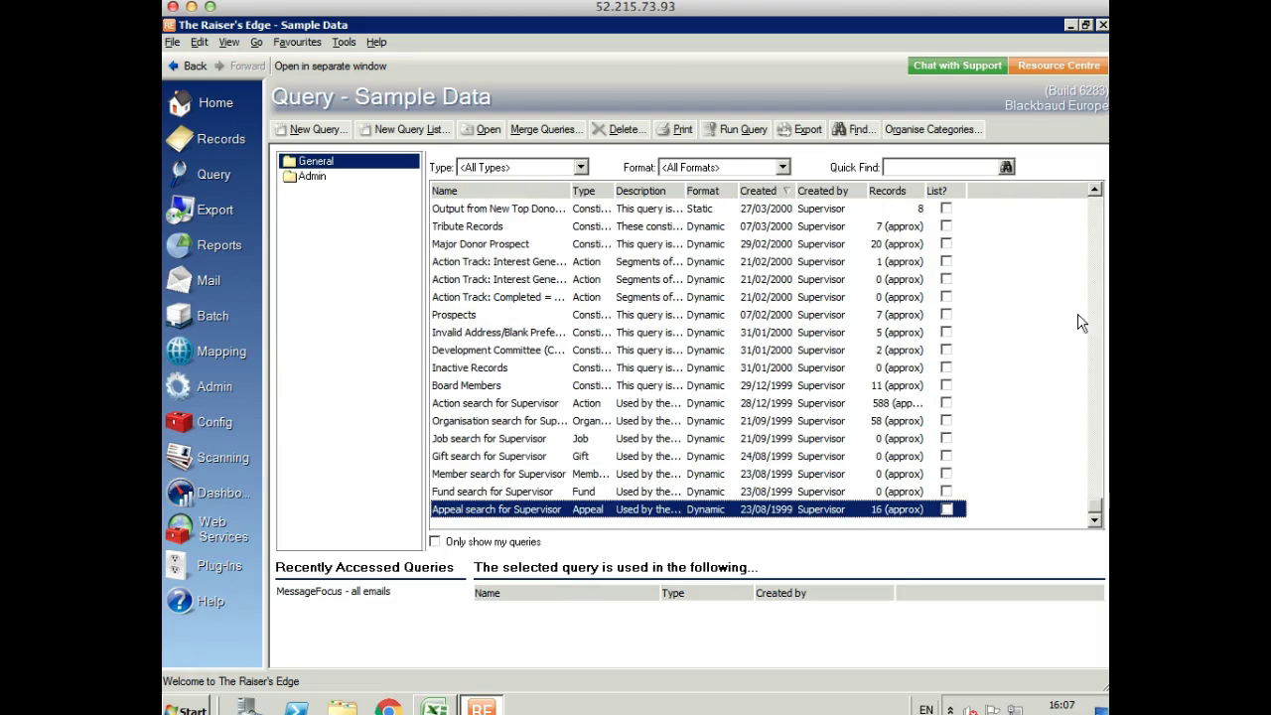
pyautogui.click(1097, 208)
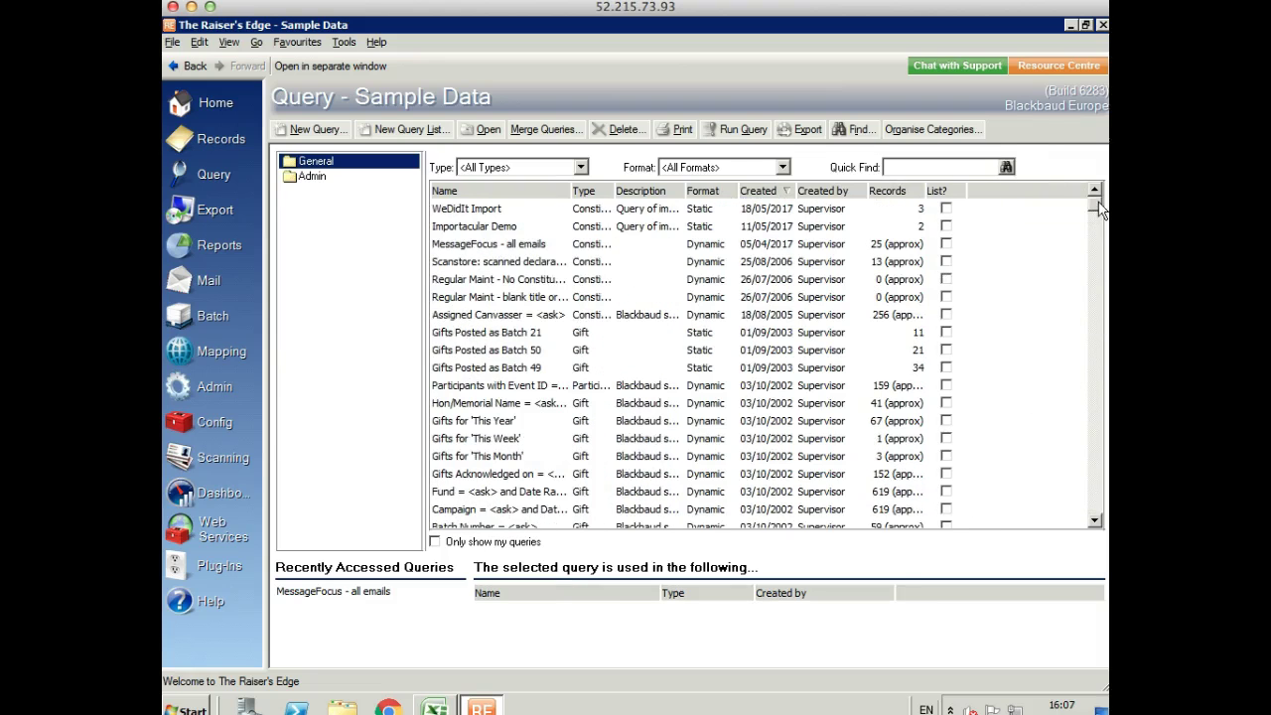
pyautogui.click(487, 208)
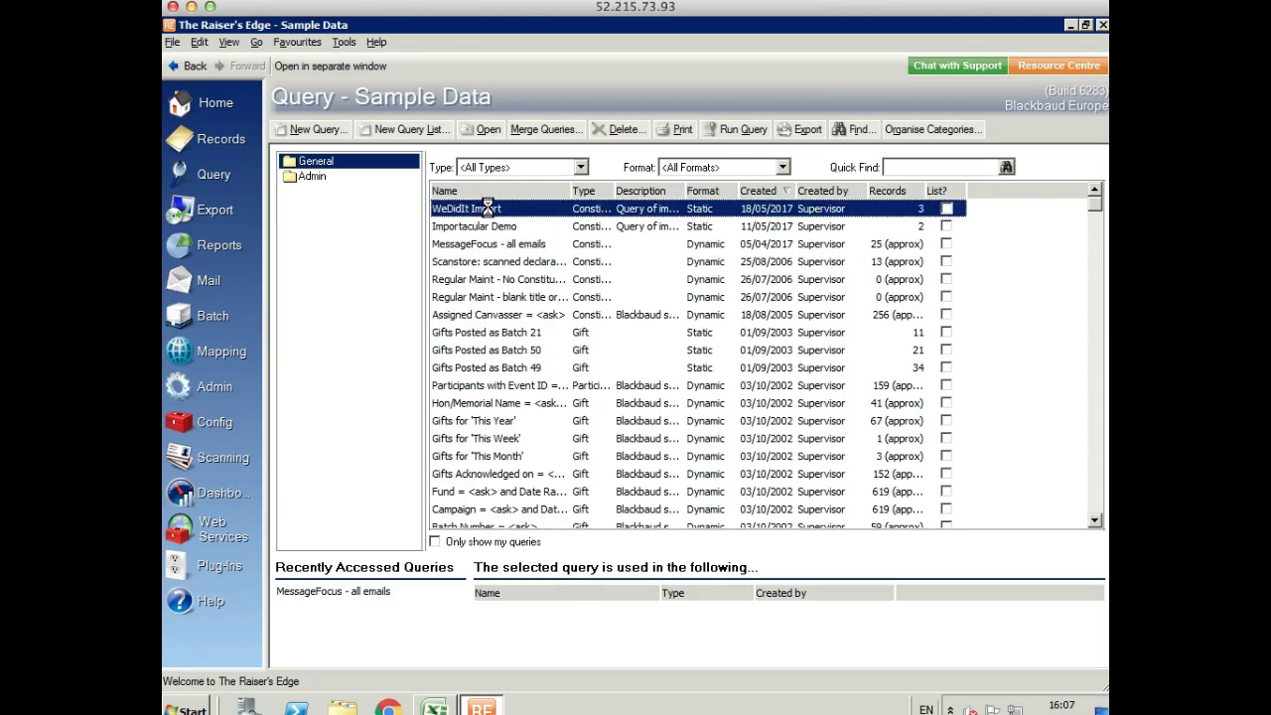
pyautogui.doubleClick(488, 208)
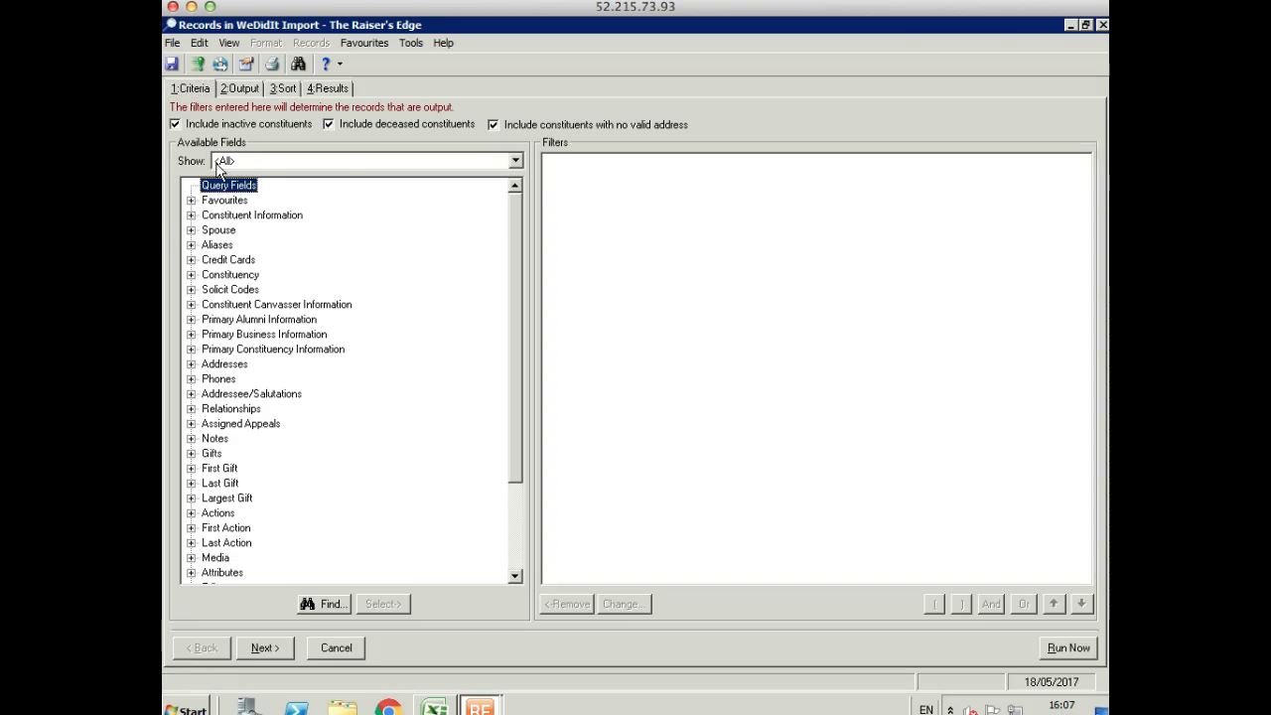
pyautogui.click(243, 89)
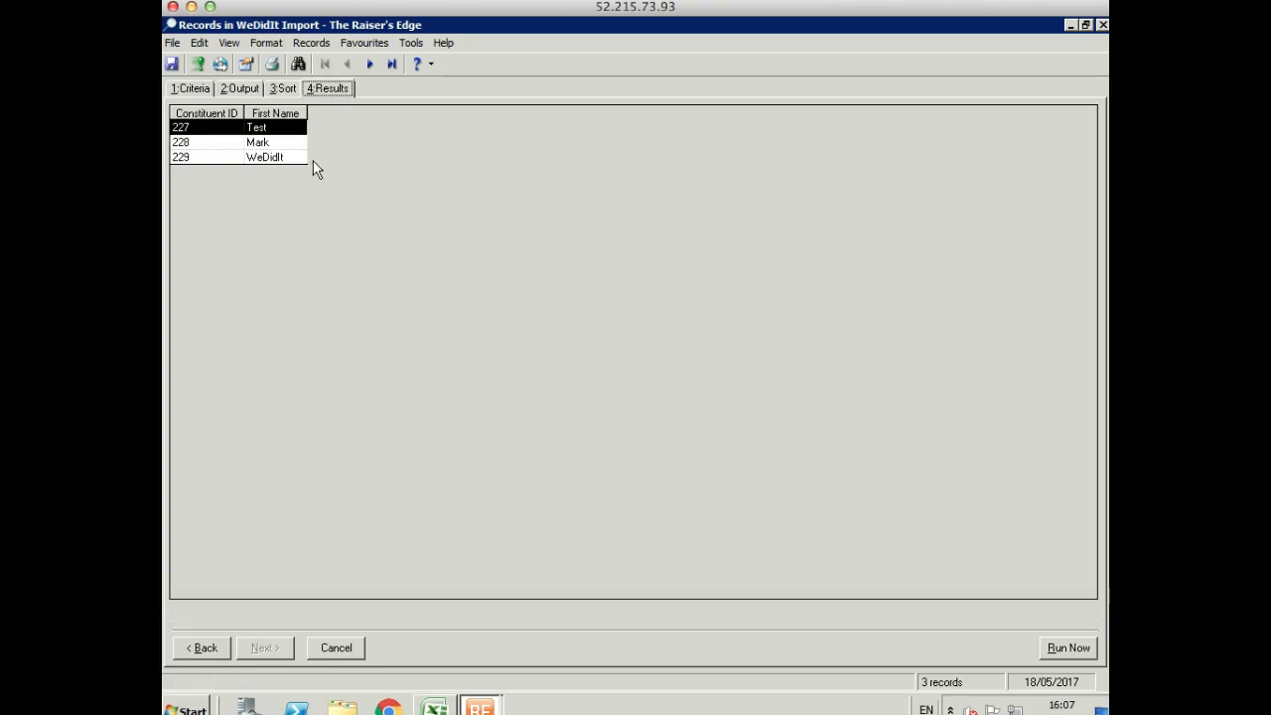
# - Examine the second constituent's biographical details, email addresses and gifts from the query results, then close the record and the query
pyautogui.doubleClick(261, 143)
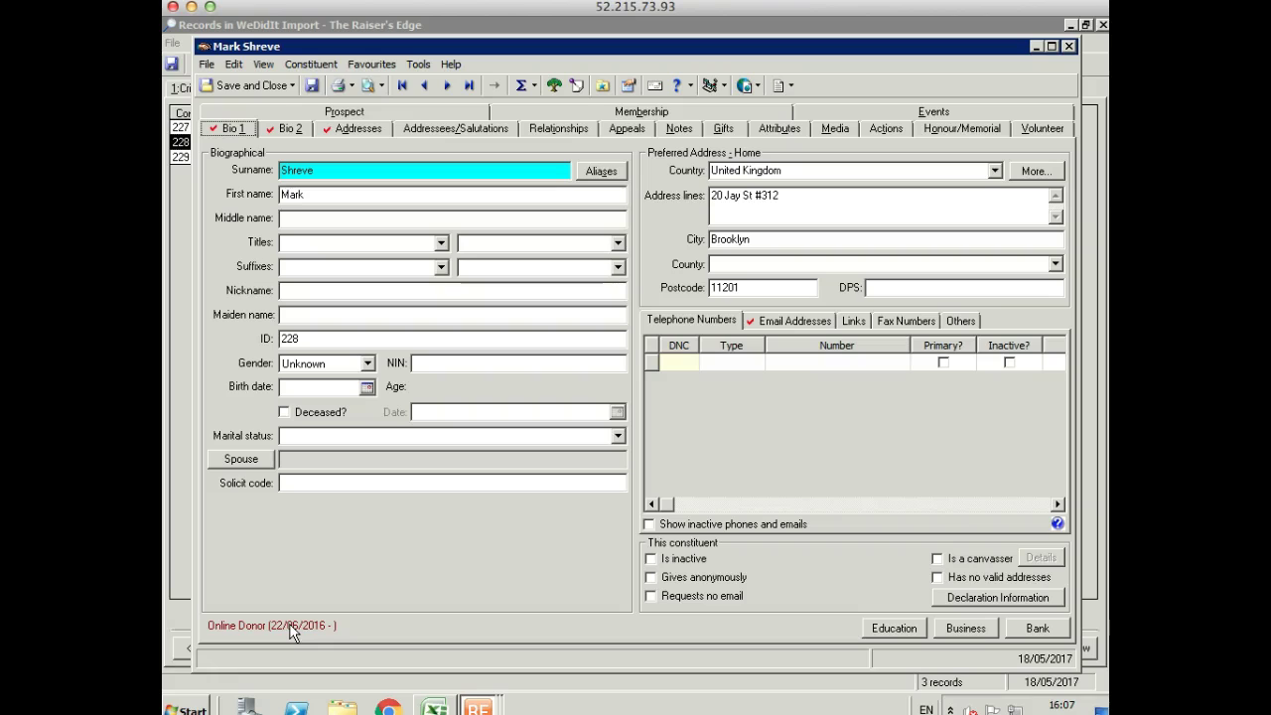
pyautogui.click(780, 322)
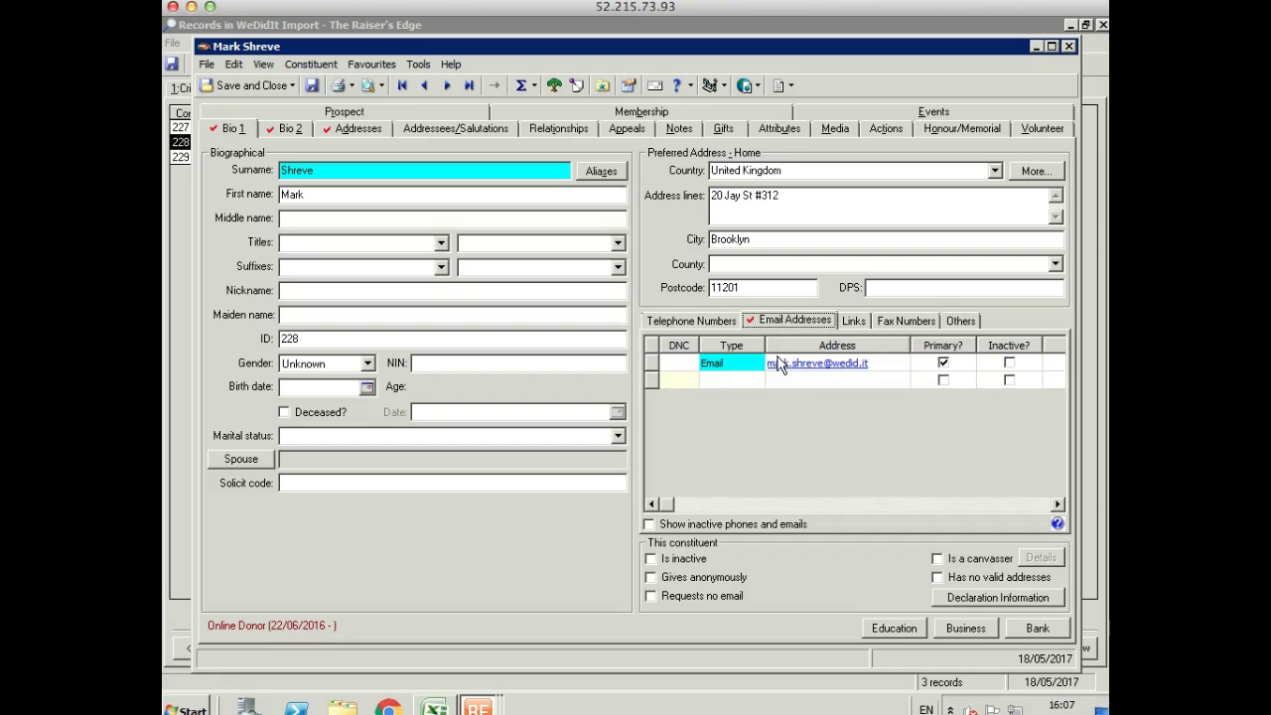
pyautogui.click(724, 128)
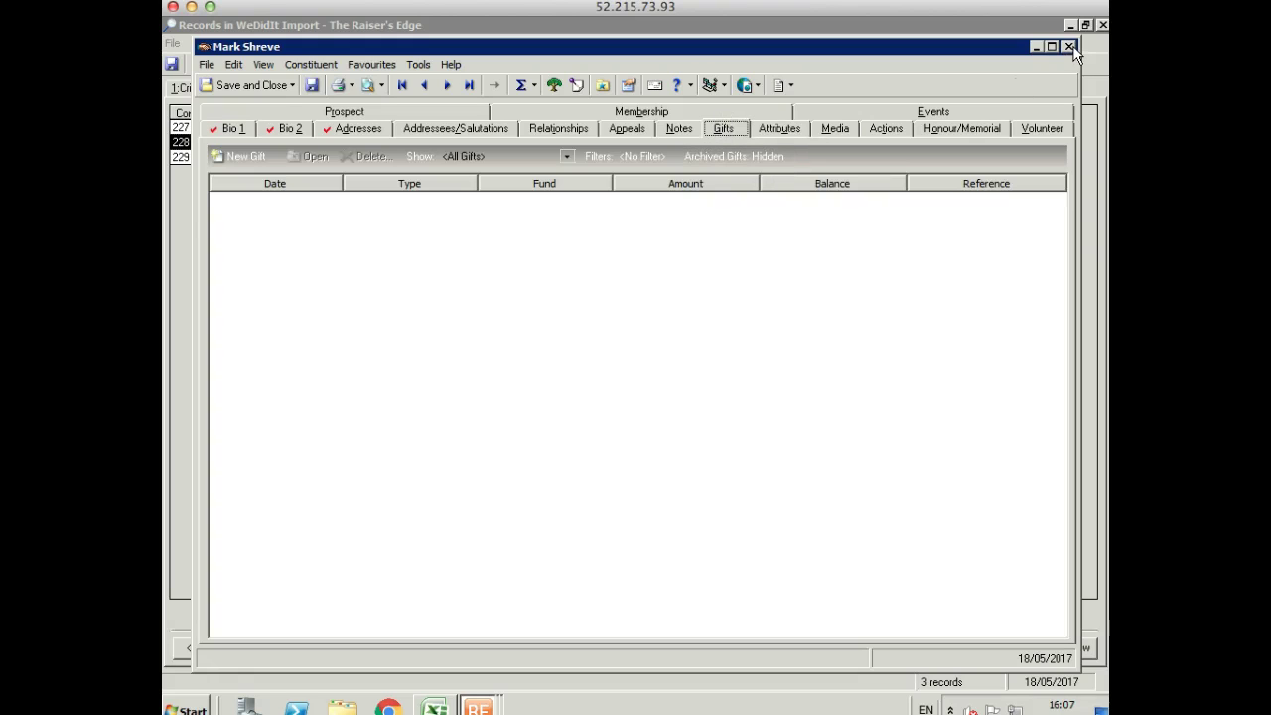
pyautogui.click(1070, 46)
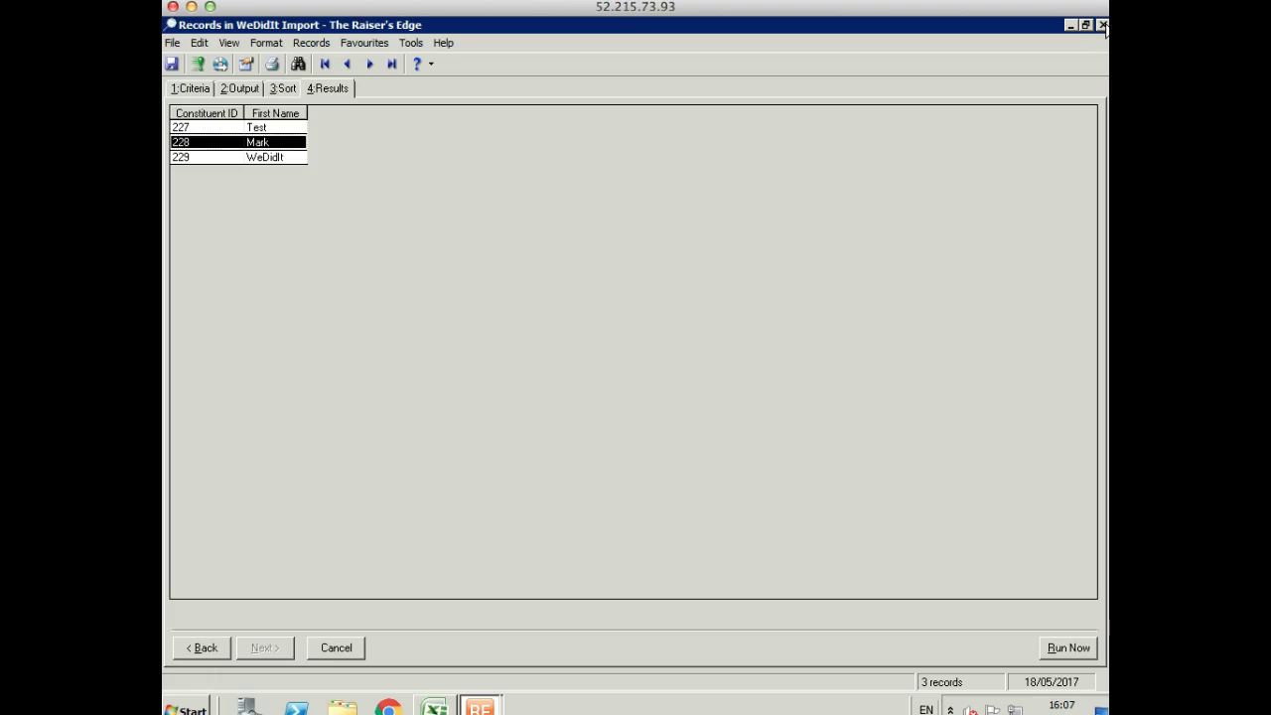
pyautogui.click(1103, 26)
pyautogui.click(652, 416)
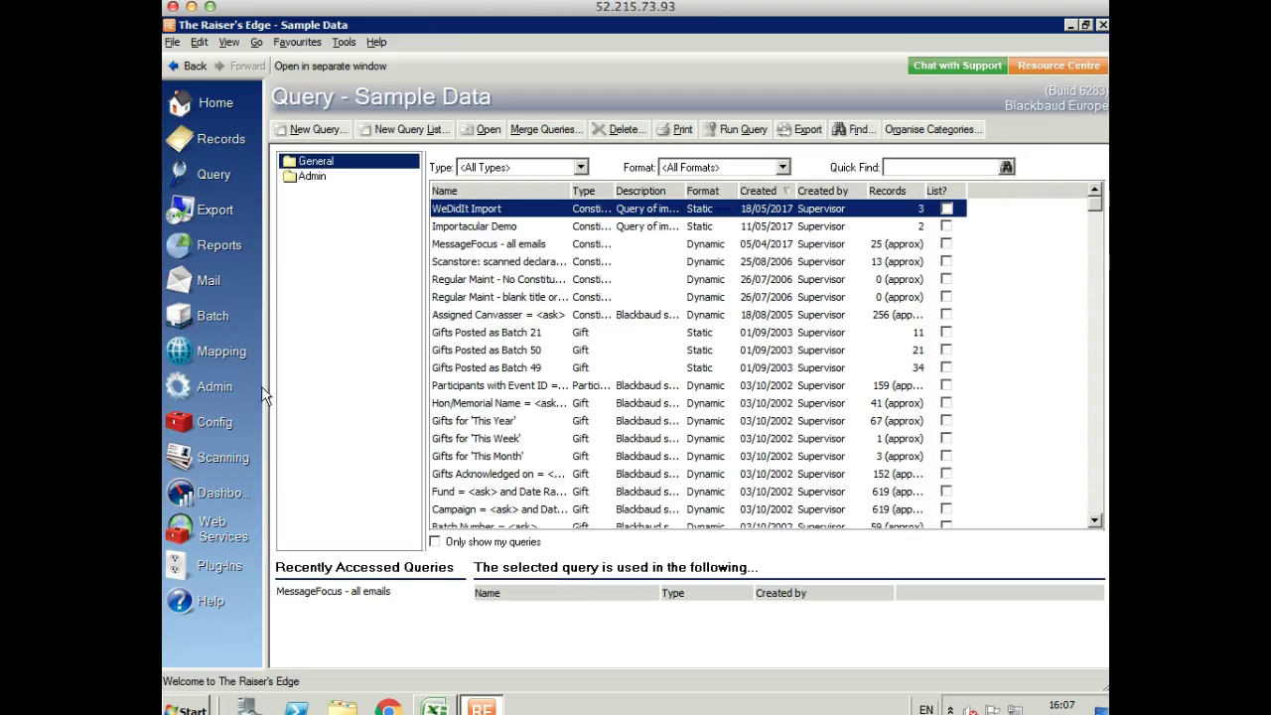
# - Widen the description column in the batch list and open the gift batch described as Importacular: WeDidIt Data Source
pyautogui.click(216, 314)
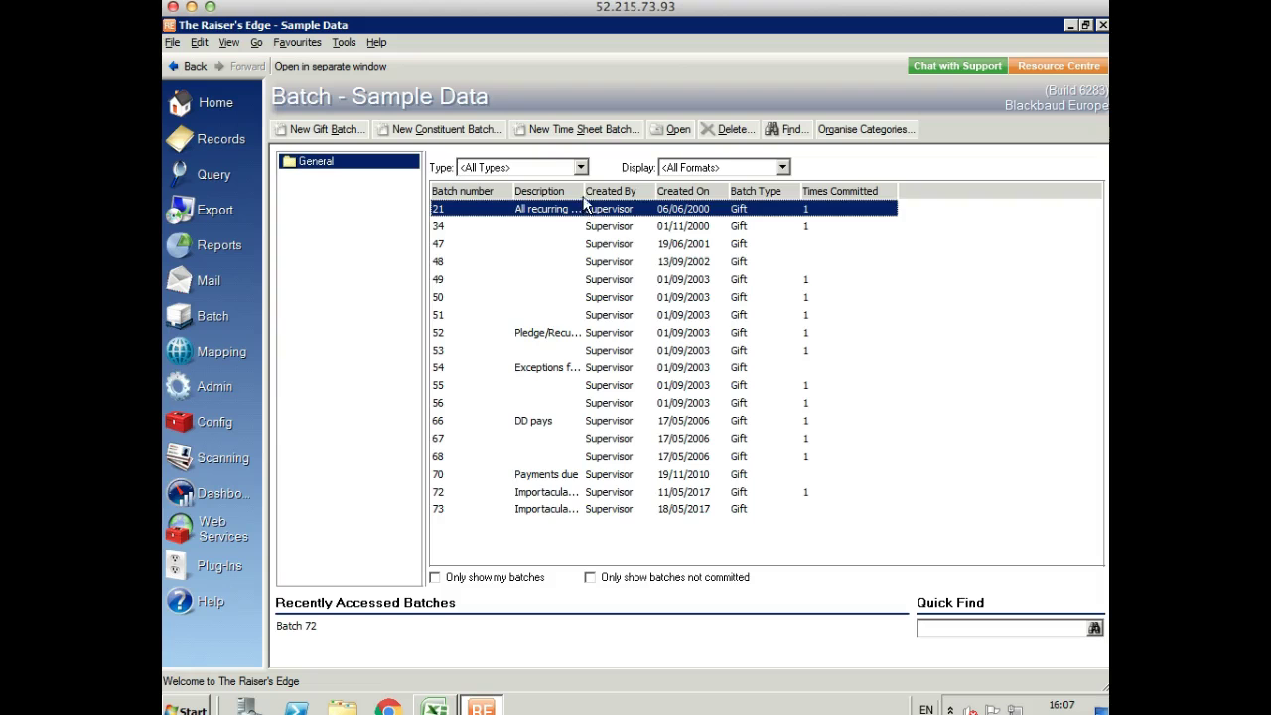
pyautogui.moveTo(583, 190); pyautogui.dragTo(695, 211)
pyautogui.click(541, 509)
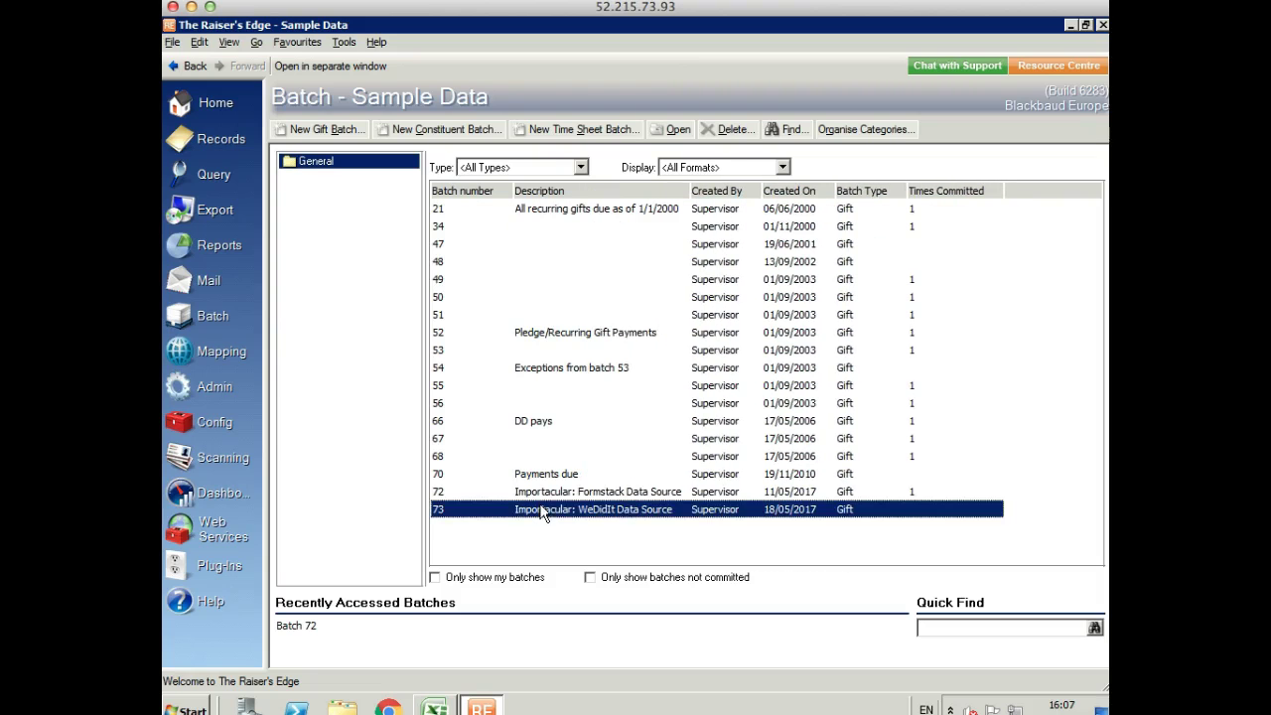
pyautogui.doubleClick(632, 510)
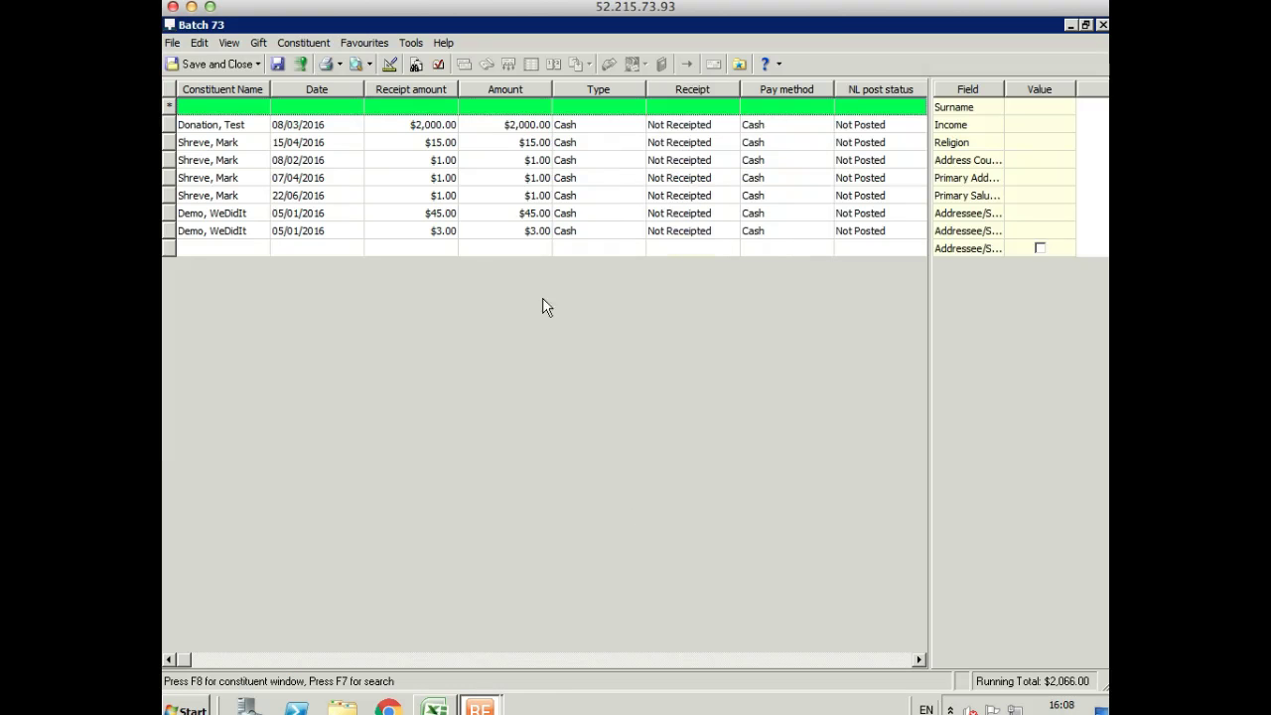
# - Commit the gift batch with validation, a new exceptions batch and a previewed detail control report, then close the report and commit summary
pyautogui.click(301, 64)
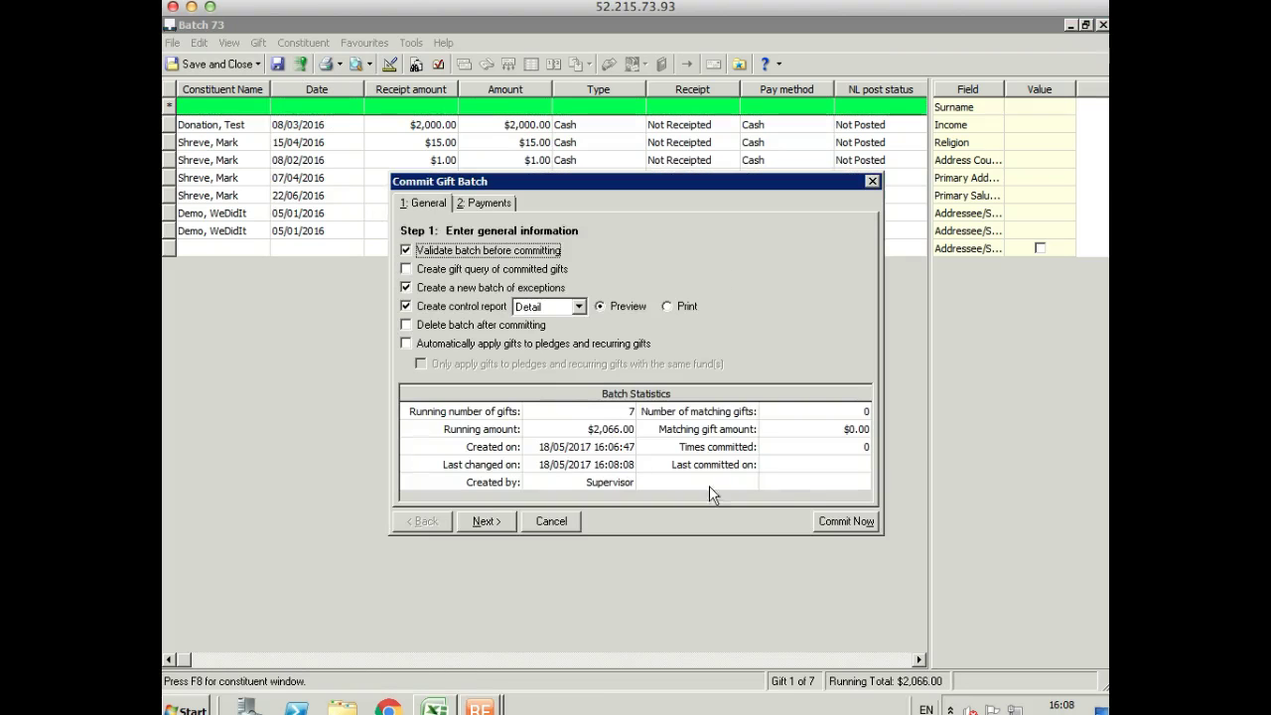
pyautogui.click(825, 523)
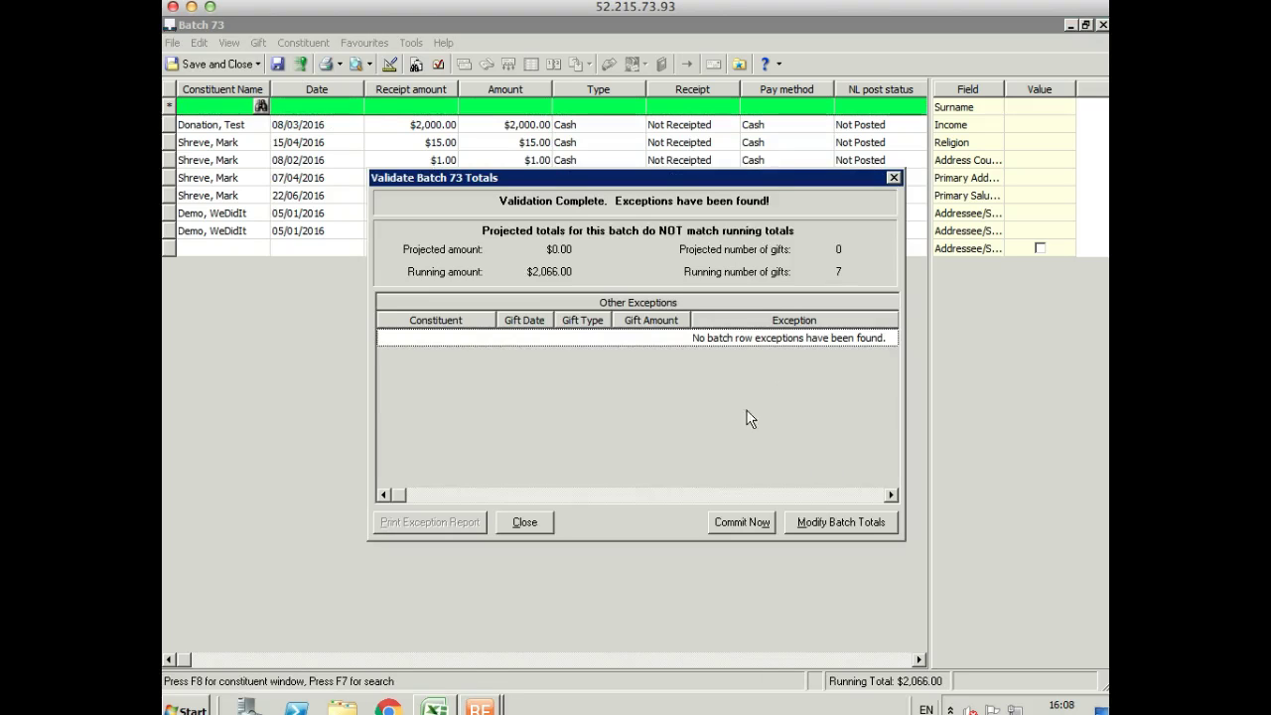
pyautogui.click(753, 521)
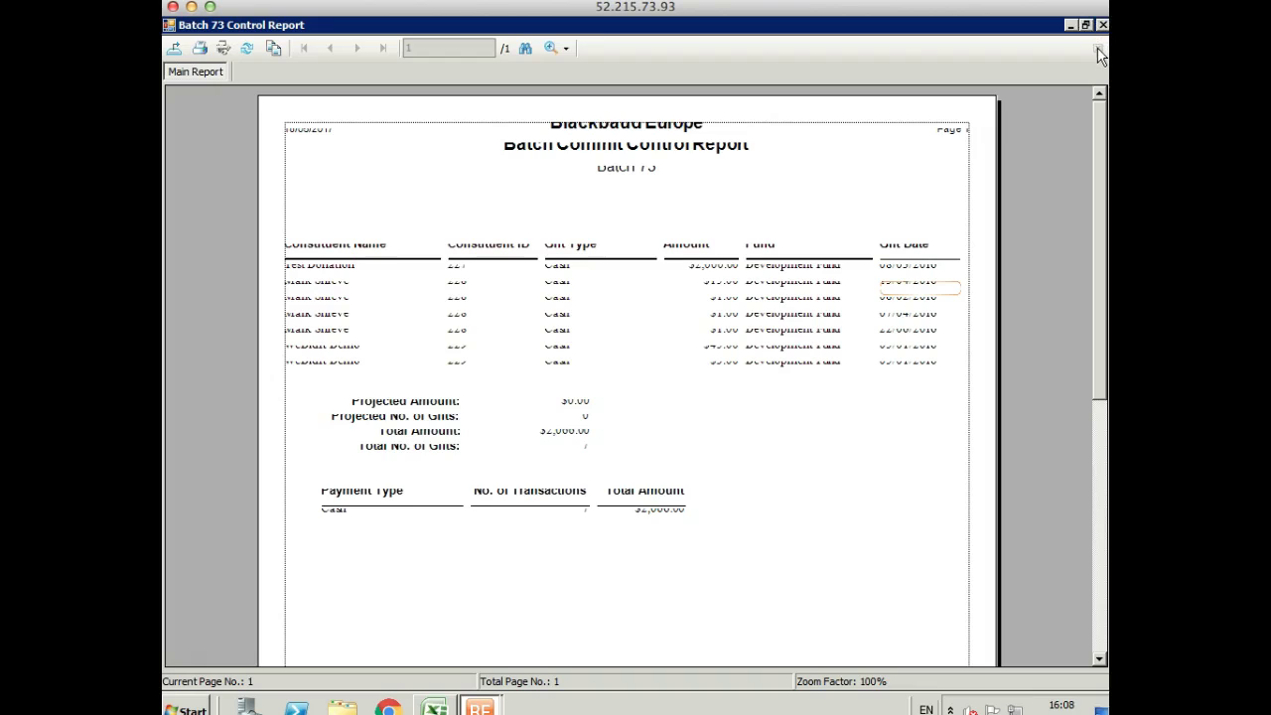
pyautogui.click(1099, 52)
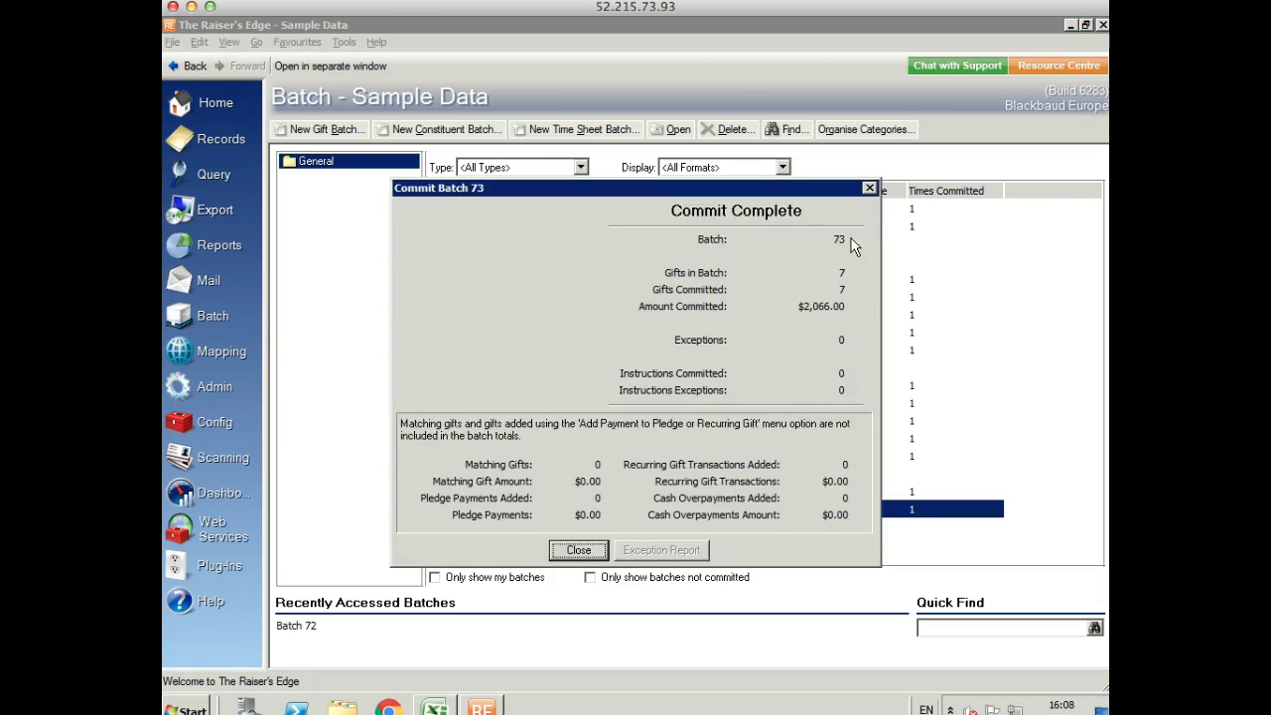
pyautogui.click(869, 188)
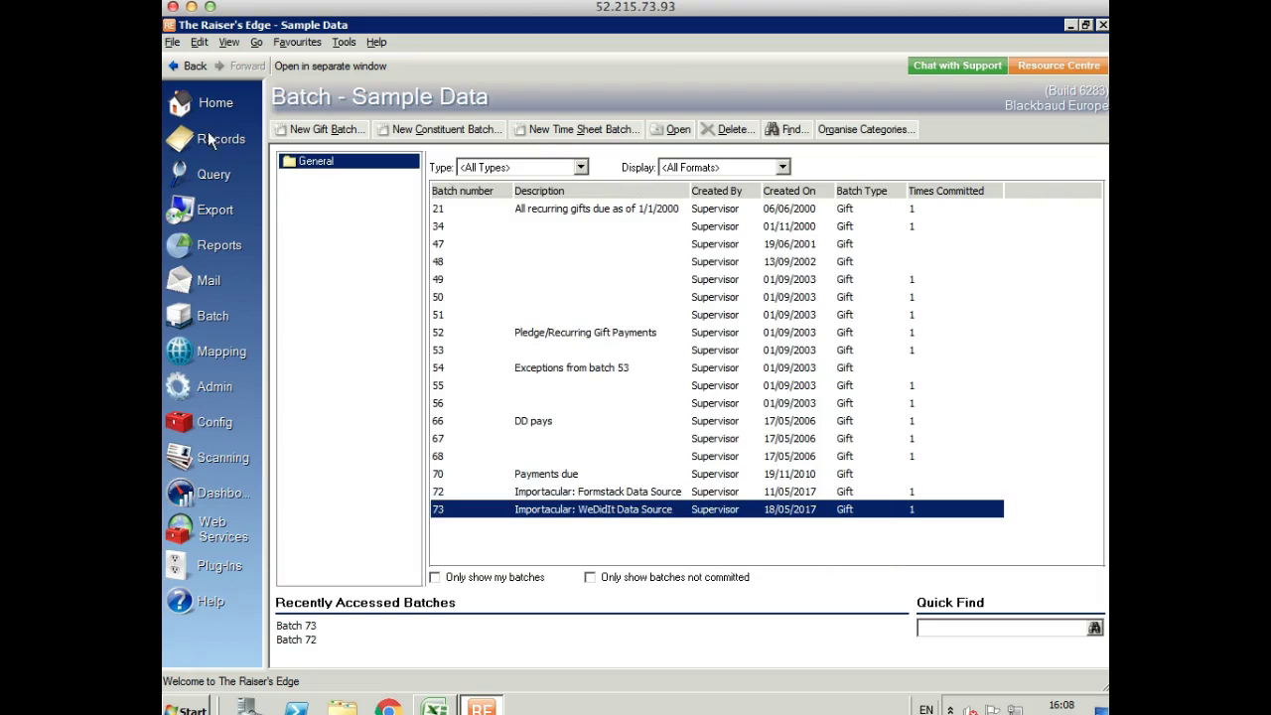
# - Reopen the most recently accessed constituent record and examine its gift list and the details of the 22/06/2016 cash gift
pyautogui.click(217, 139)
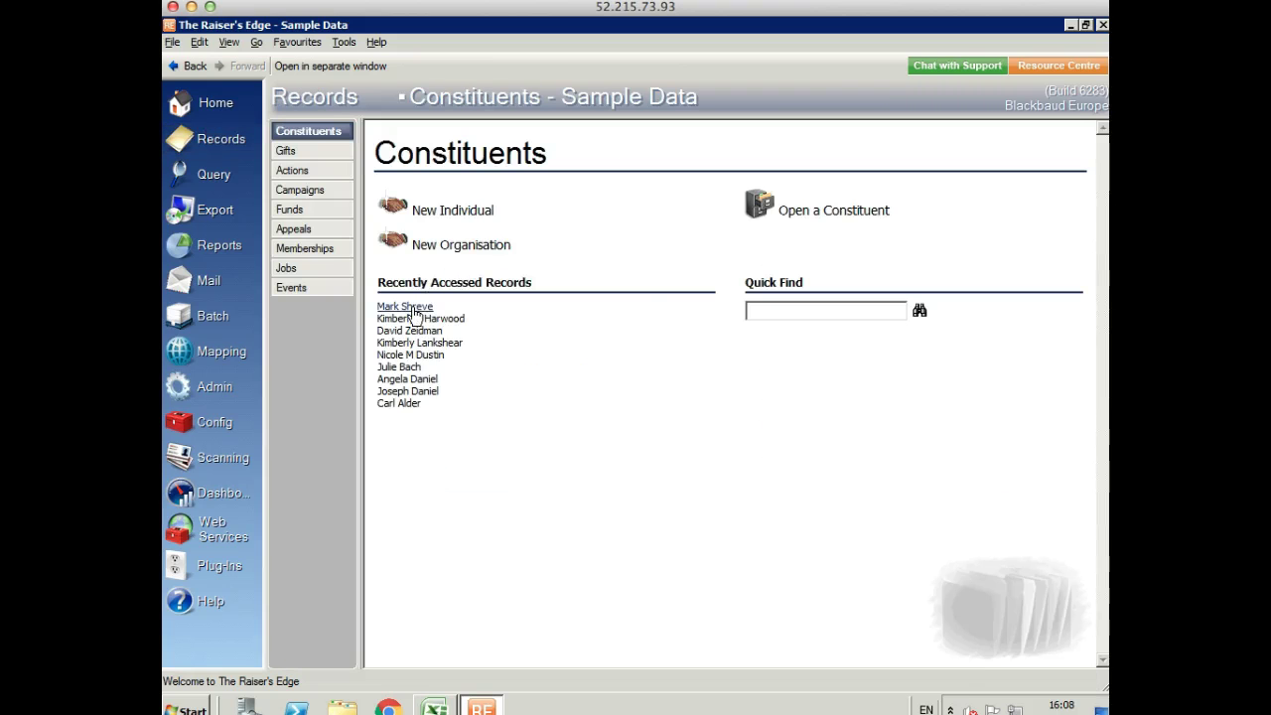
pyautogui.click(407, 307)
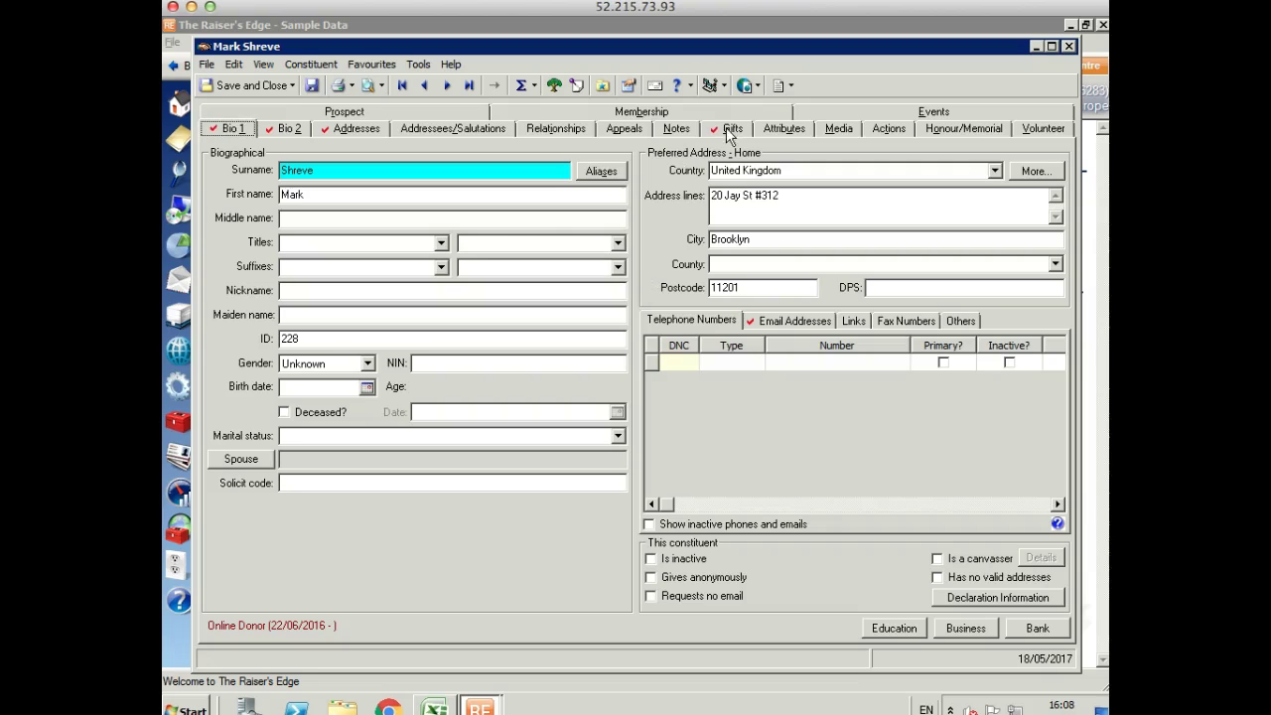
pyautogui.click(732, 129)
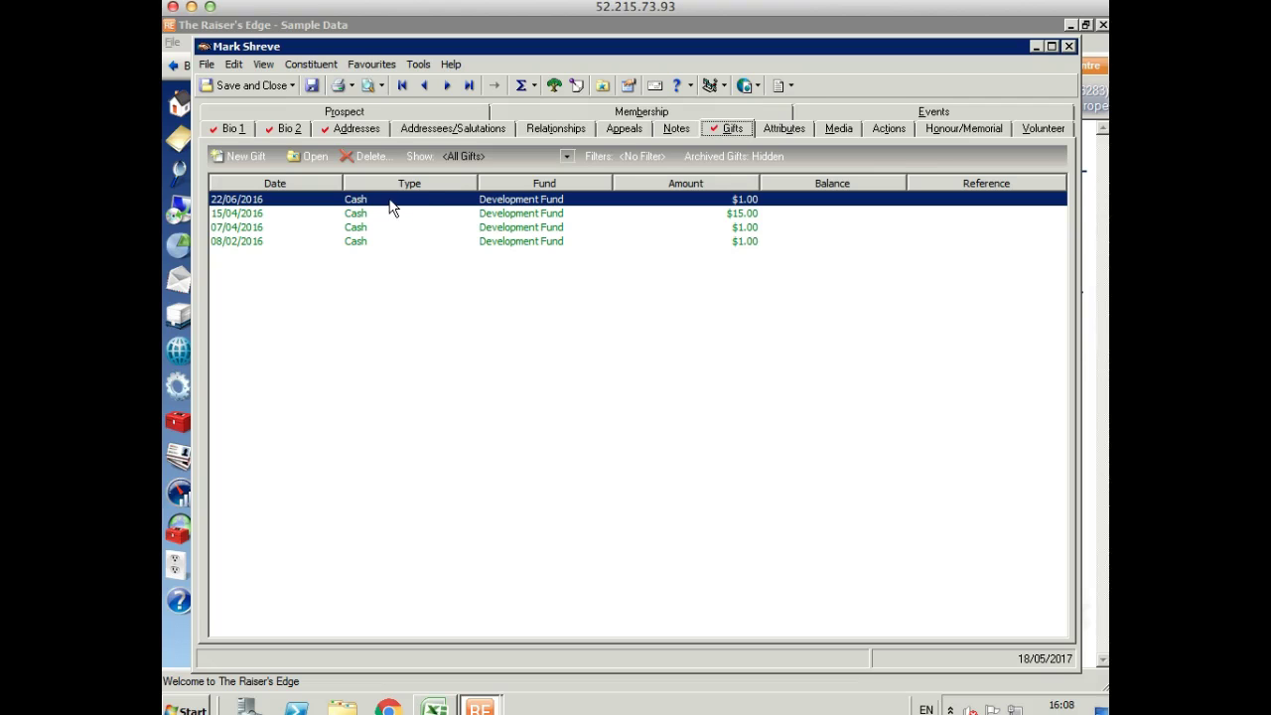
pyautogui.doubleClick(390, 201)
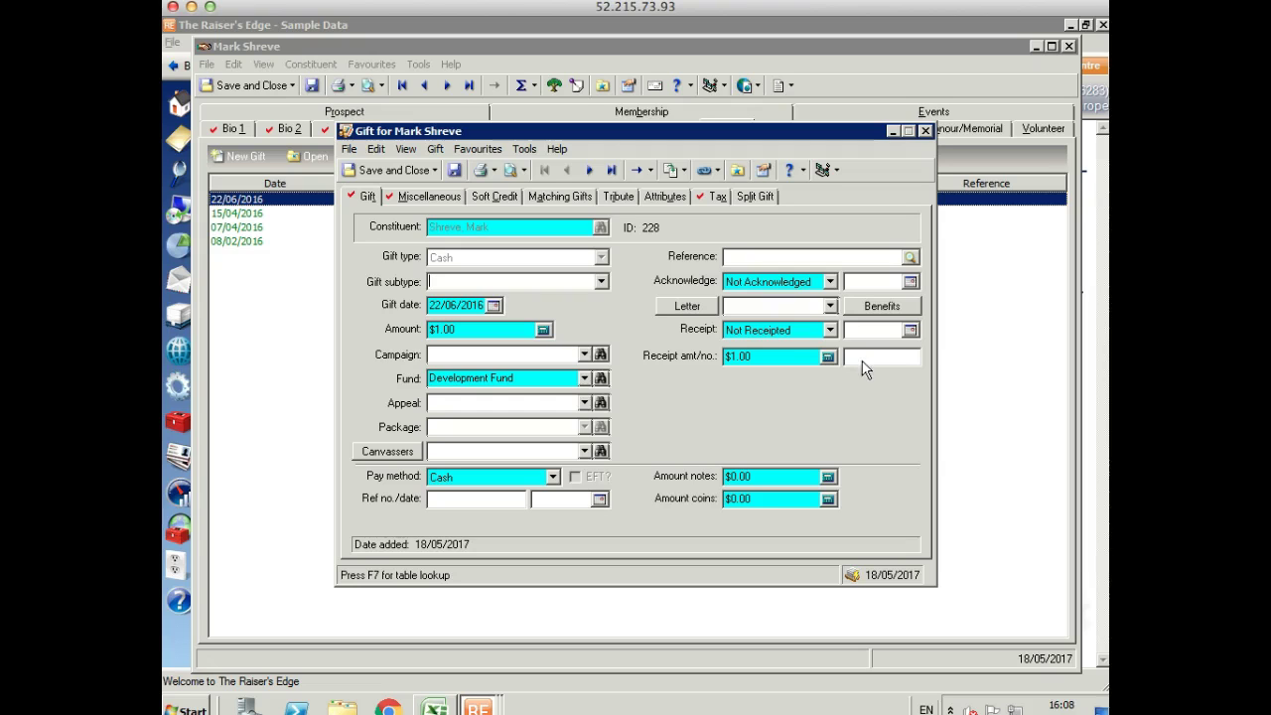
pyautogui.click(924, 132)
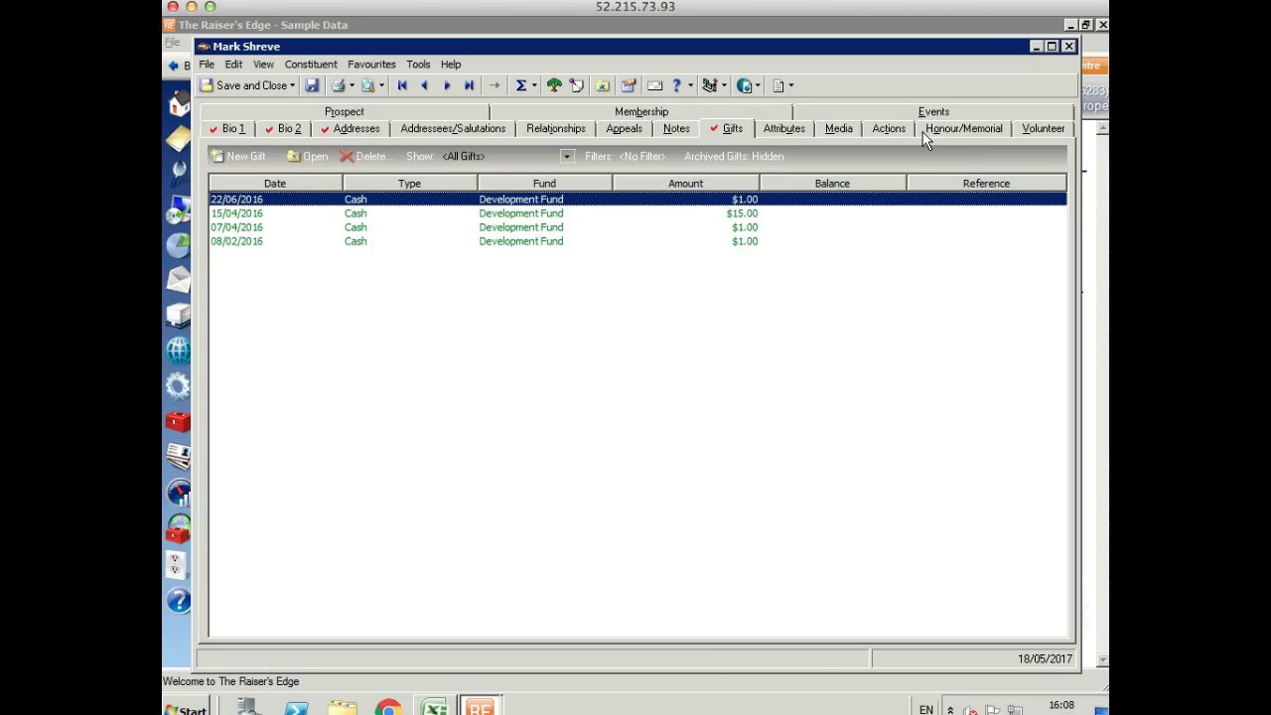